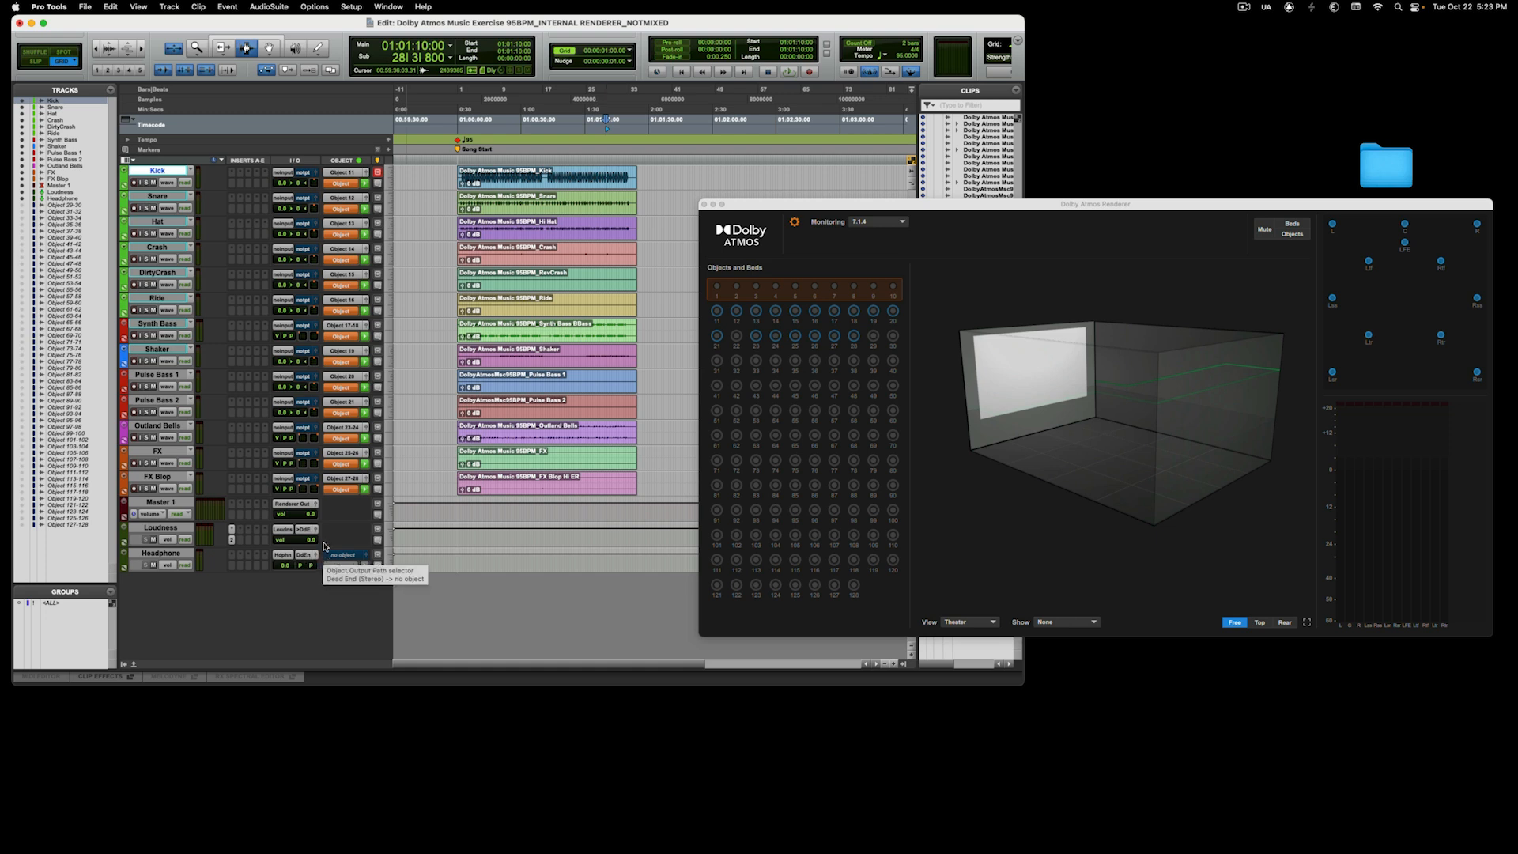
# Create six new VCA Master tracks directly below the FX Blop track
pyautogui.click(174, 477)
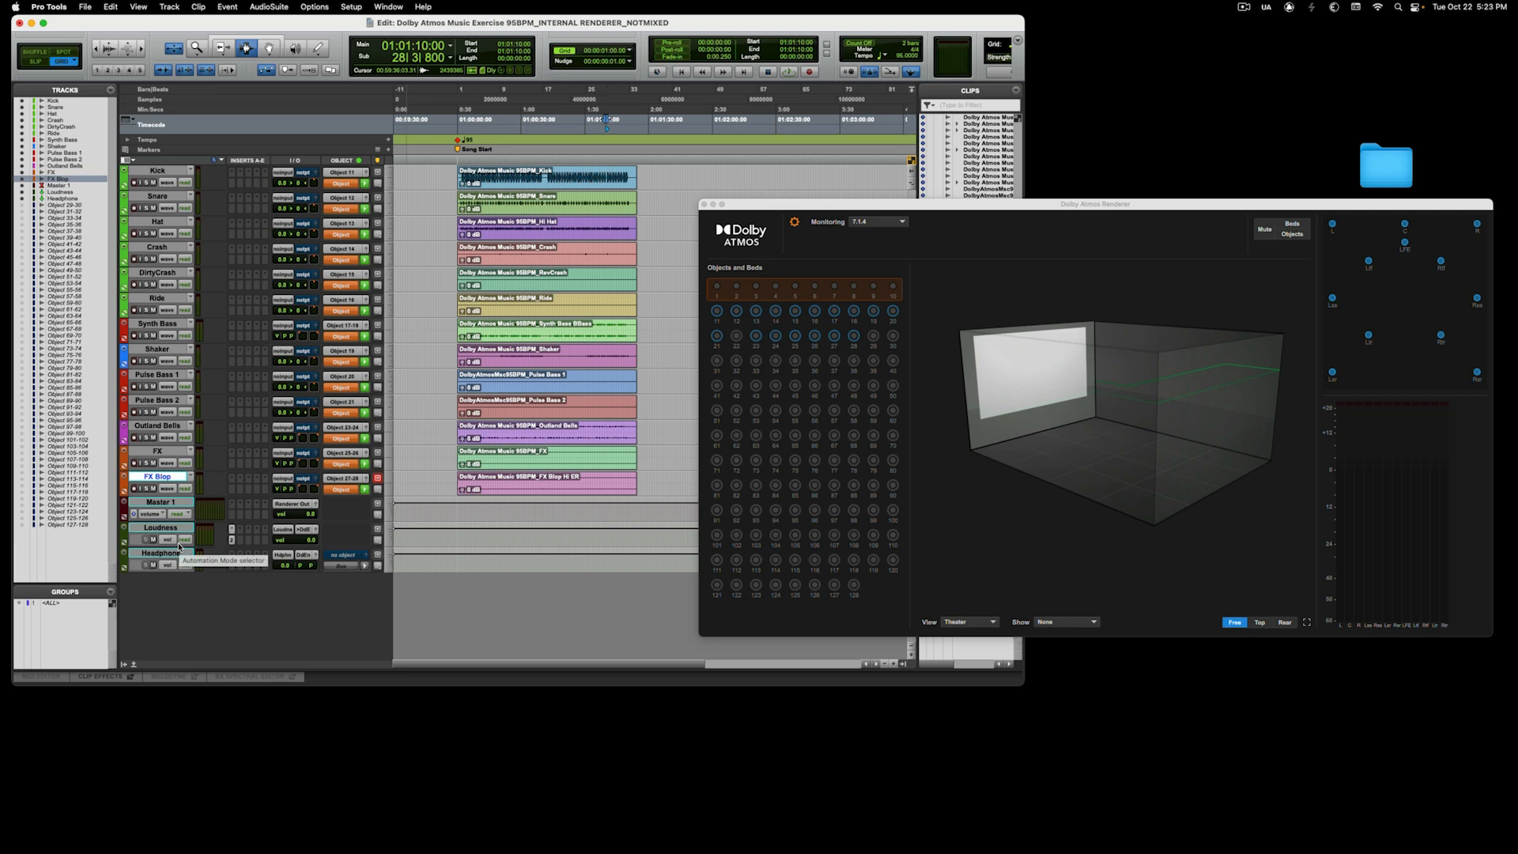
pyautogui.press('super+shift+n')
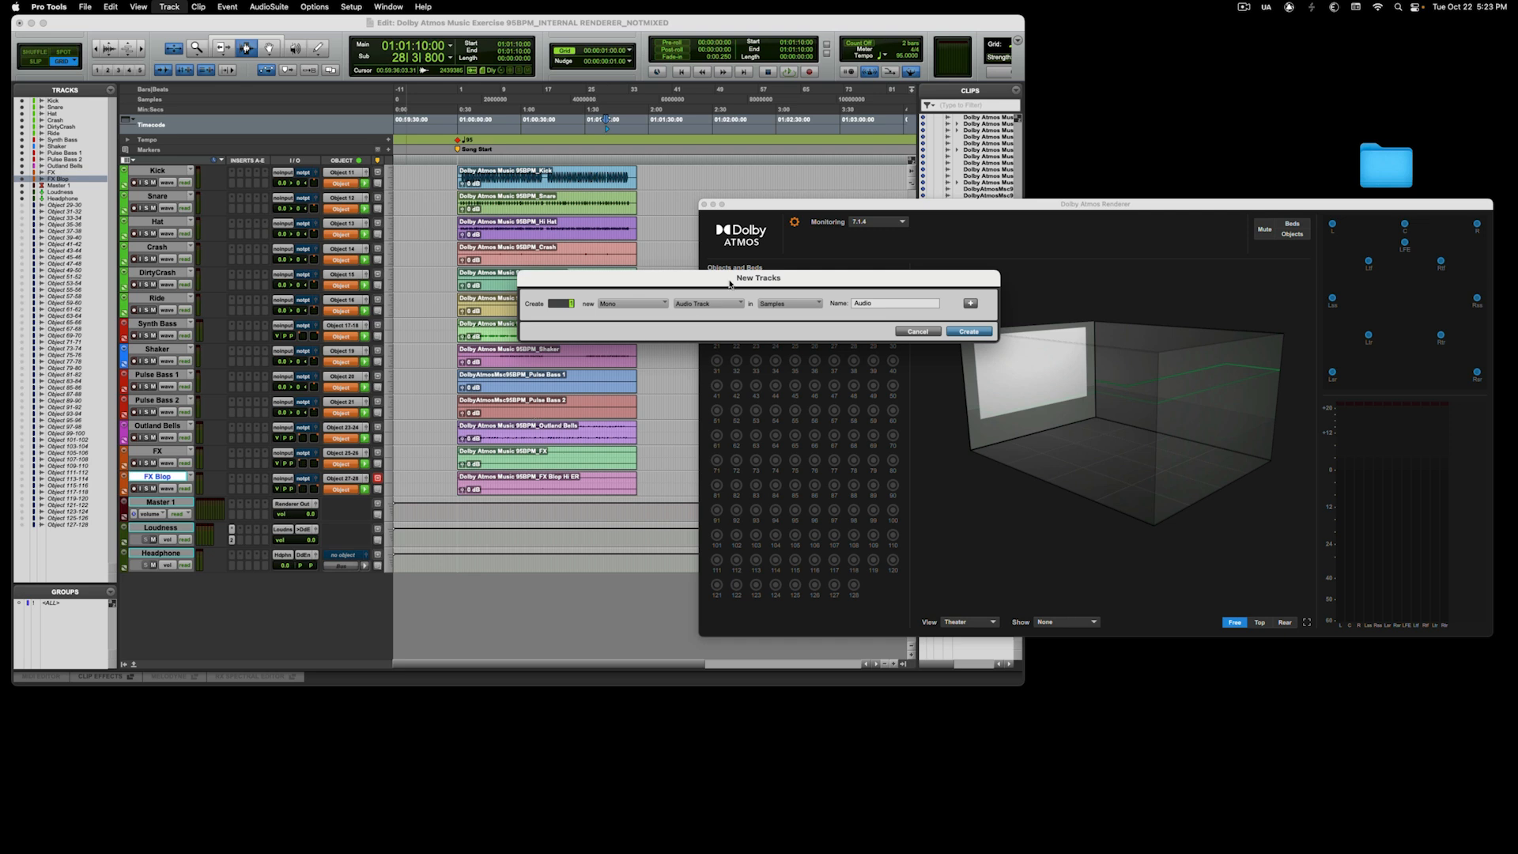
pyautogui.click(644, 304)
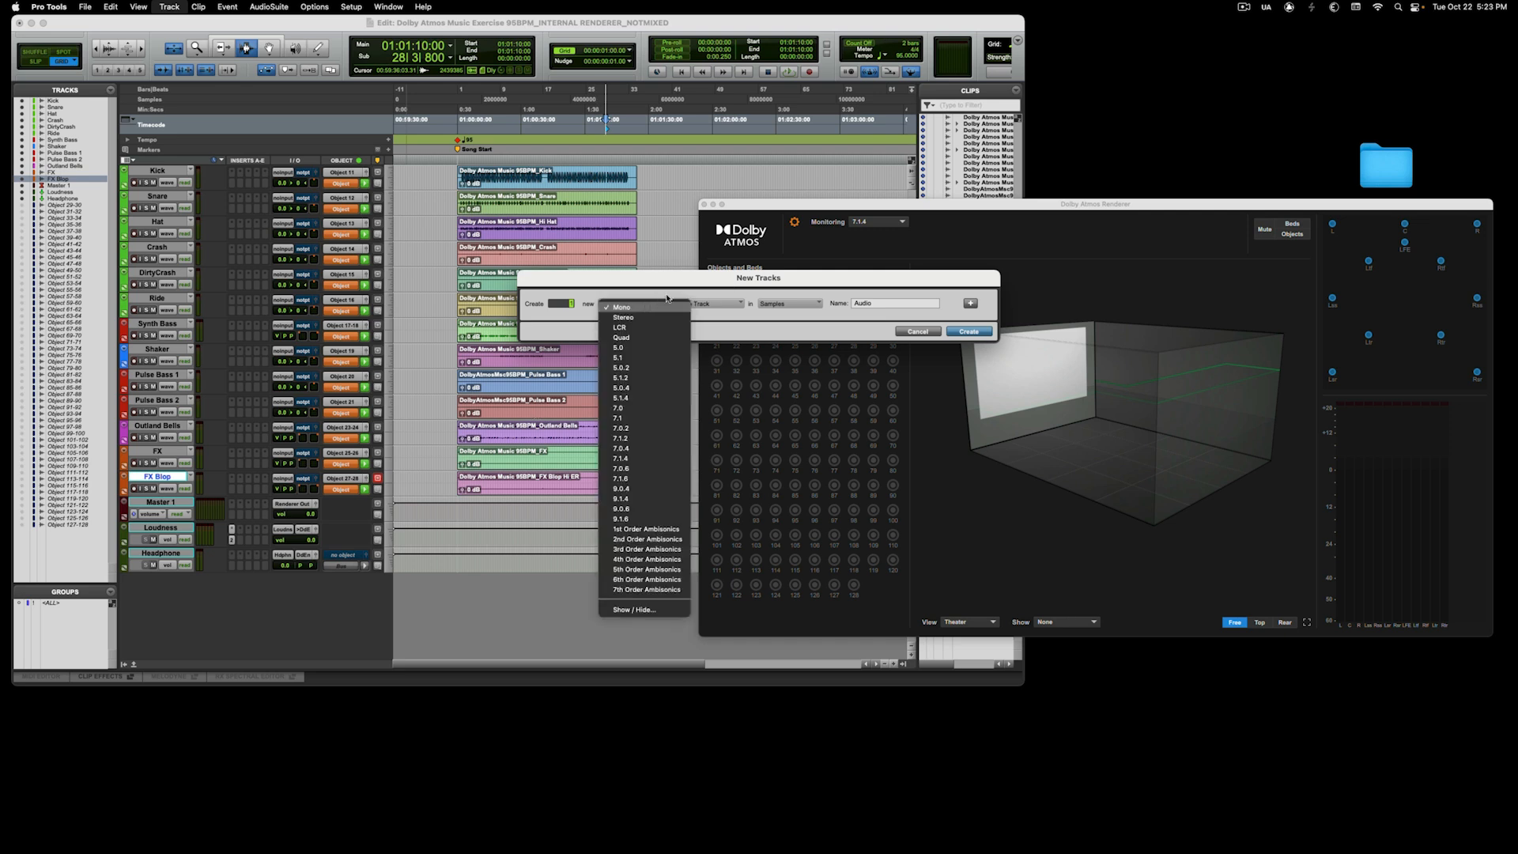
pyautogui.click(671, 293)
pyautogui.click(679, 304)
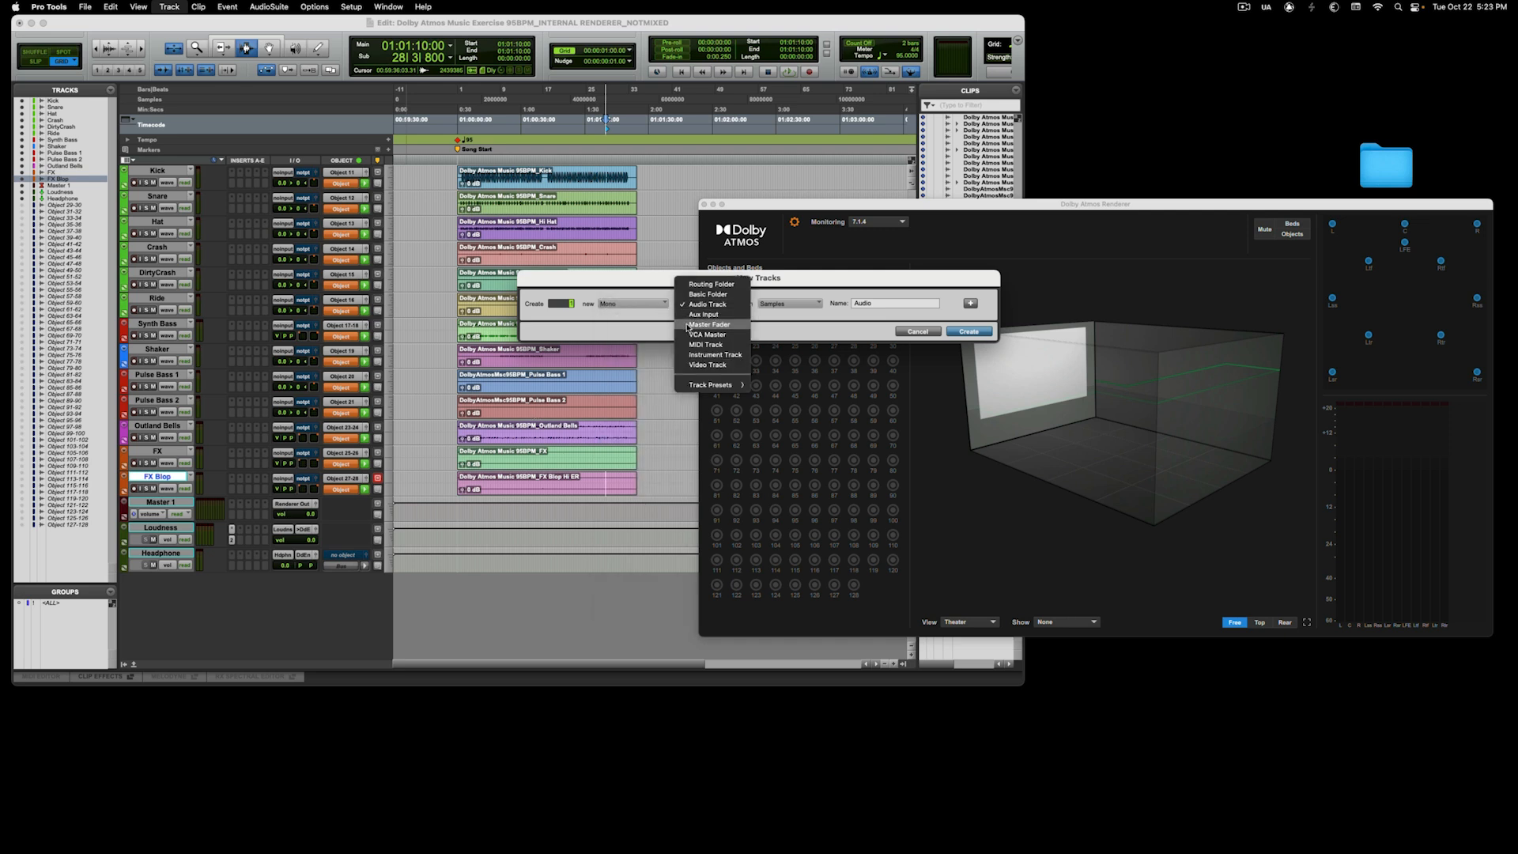
pyautogui.click(690, 335)
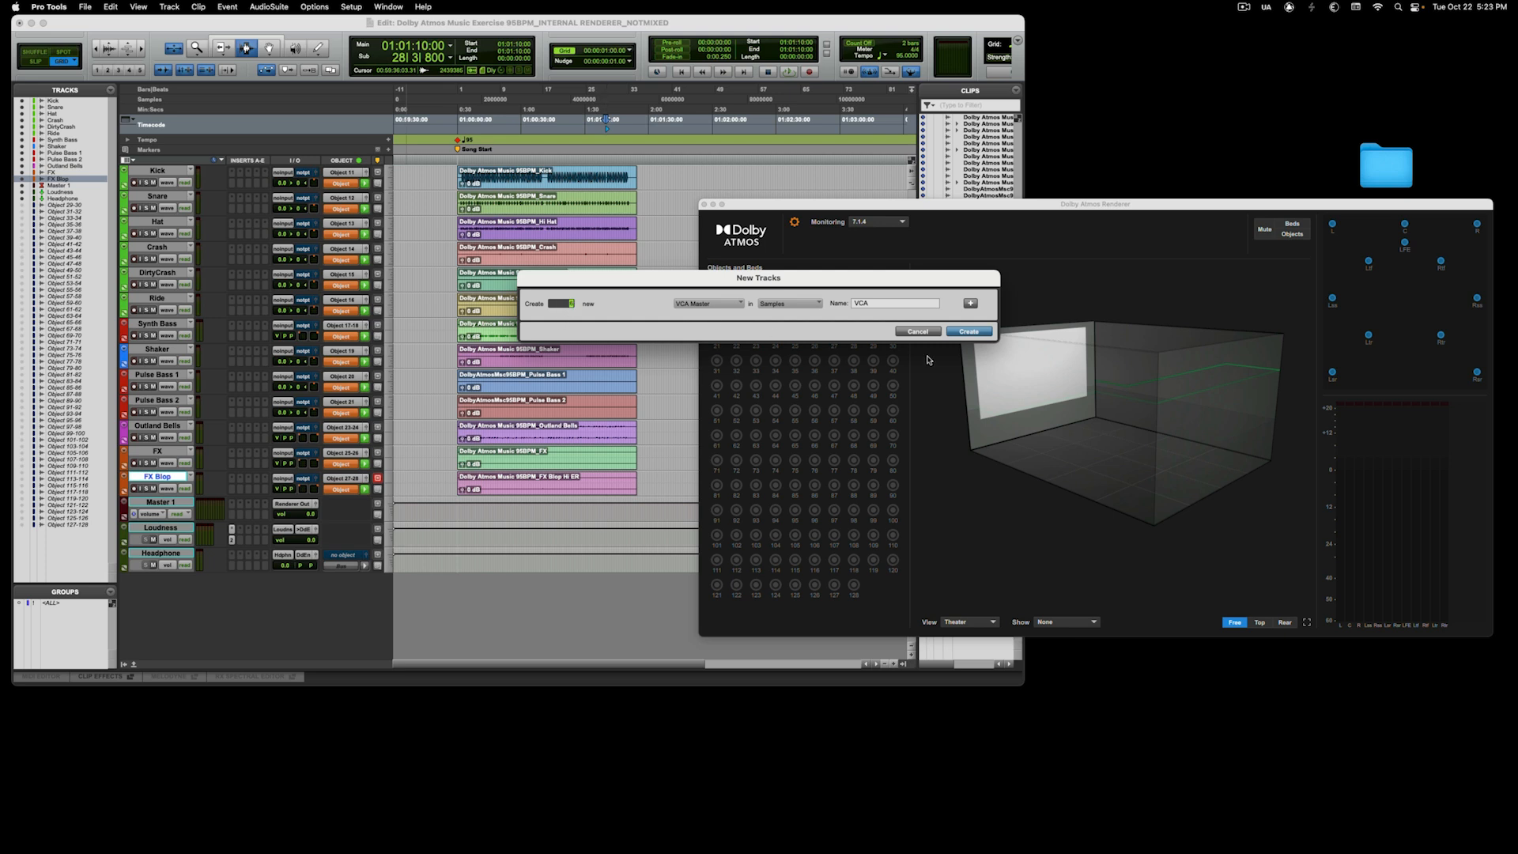
pyautogui.click(968, 332)
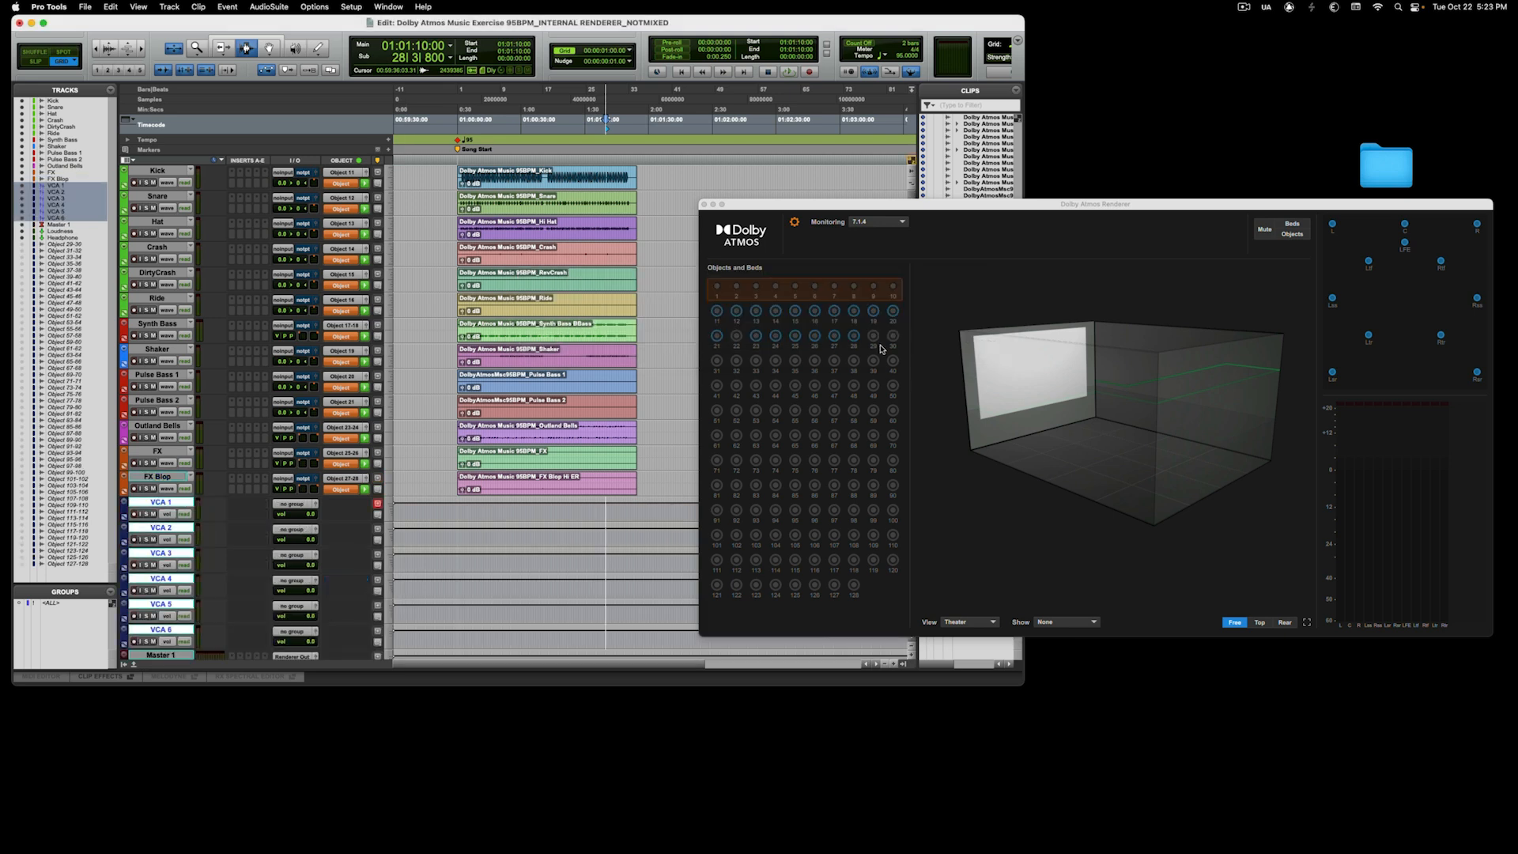
# Rename the first three VCA tracks as Master, Drum Master and Bass Master
pyautogui.doubleClick(160, 503)
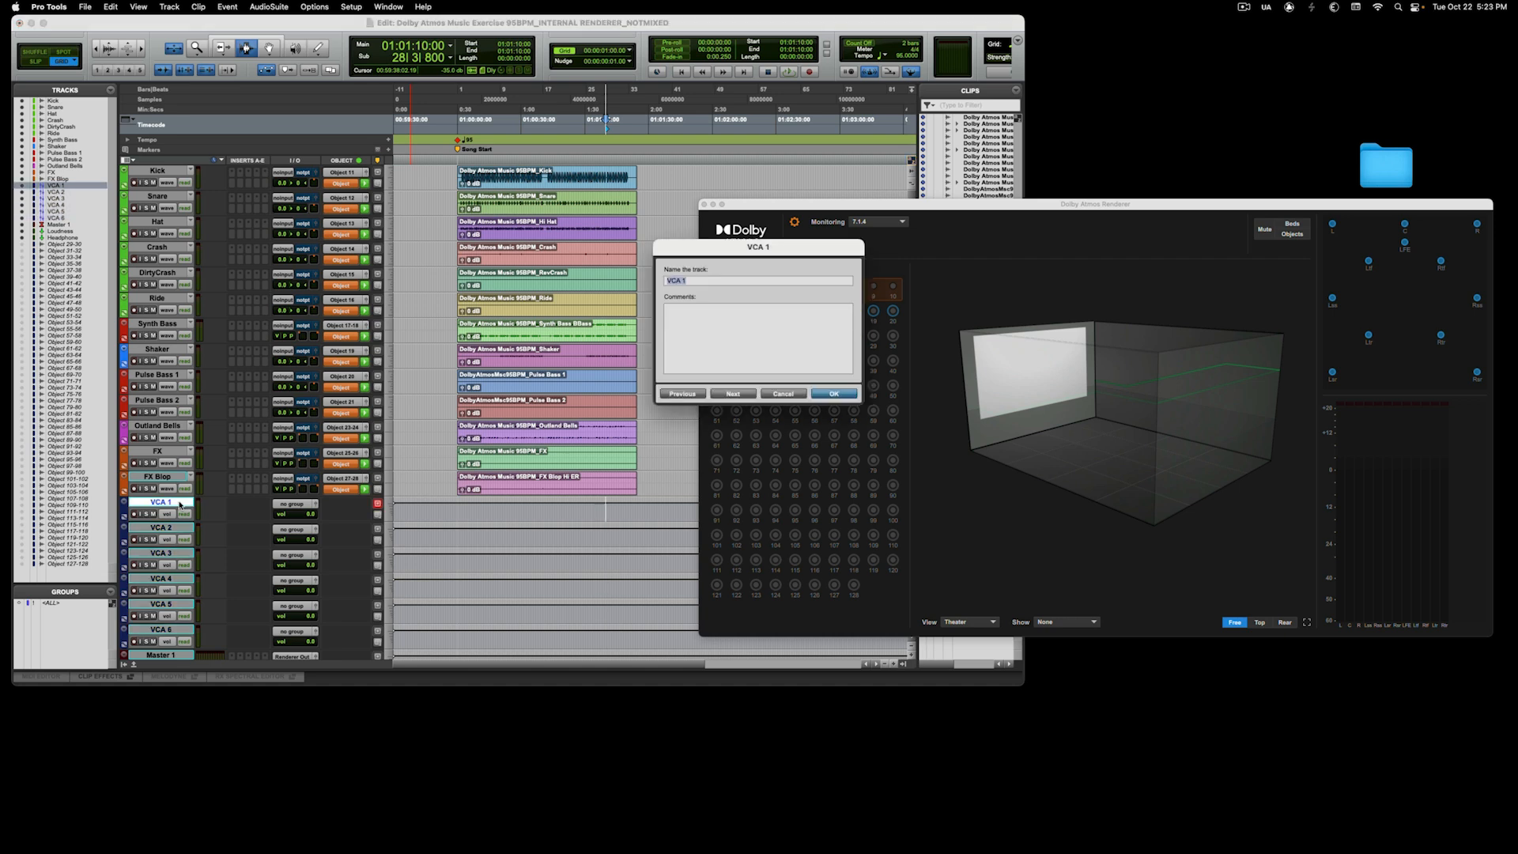
pyautogui.write('Master')
pyautogui.press('super+Right')
pyautogui.write('Drum Master')
pyautogui.press('super+Right')
pyautogui.write('Bass Master')
# Rename the remaining three VCA tracks as Perc Master, Bells Master and FX Master
pyautogui.press('super+Right')
pyautogui.write('Perc Master')
pyautogui.press('super+Right')
pyautogui.write('Bel')
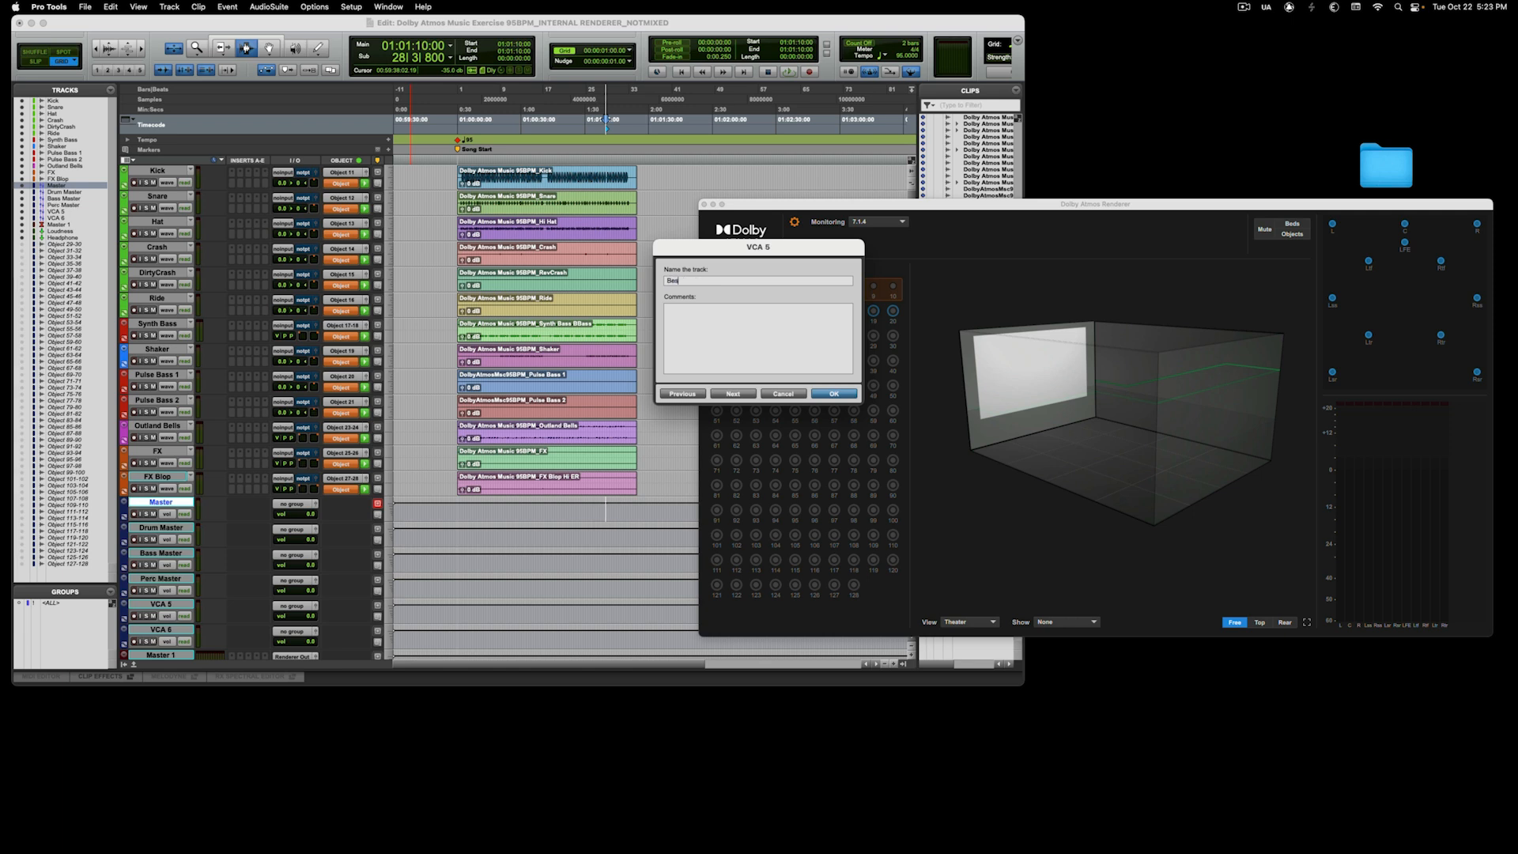
pyautogui.write('ls Master')
pyautogui.press('super+Right')
pyautogui.write('FX Master')
pyautogui.press('Return')
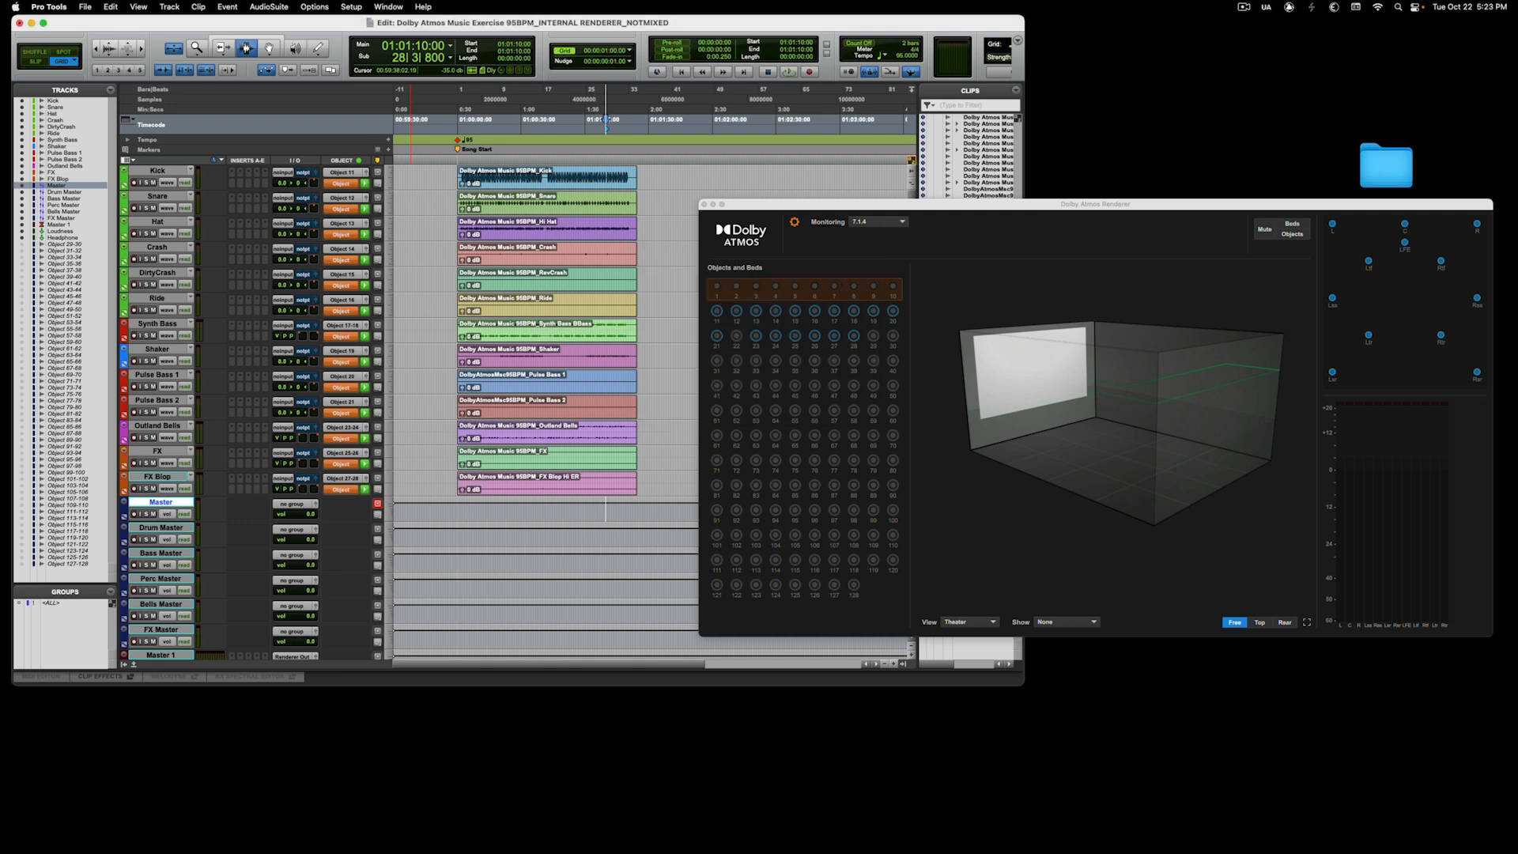
# With all six VCA tracks selected, start a new group named Drums and assign it to the Drum Master VCA
pyautogui.keyDown('shift'); pyautogui.click(175, 629); pyautogui.keyUp('shift')
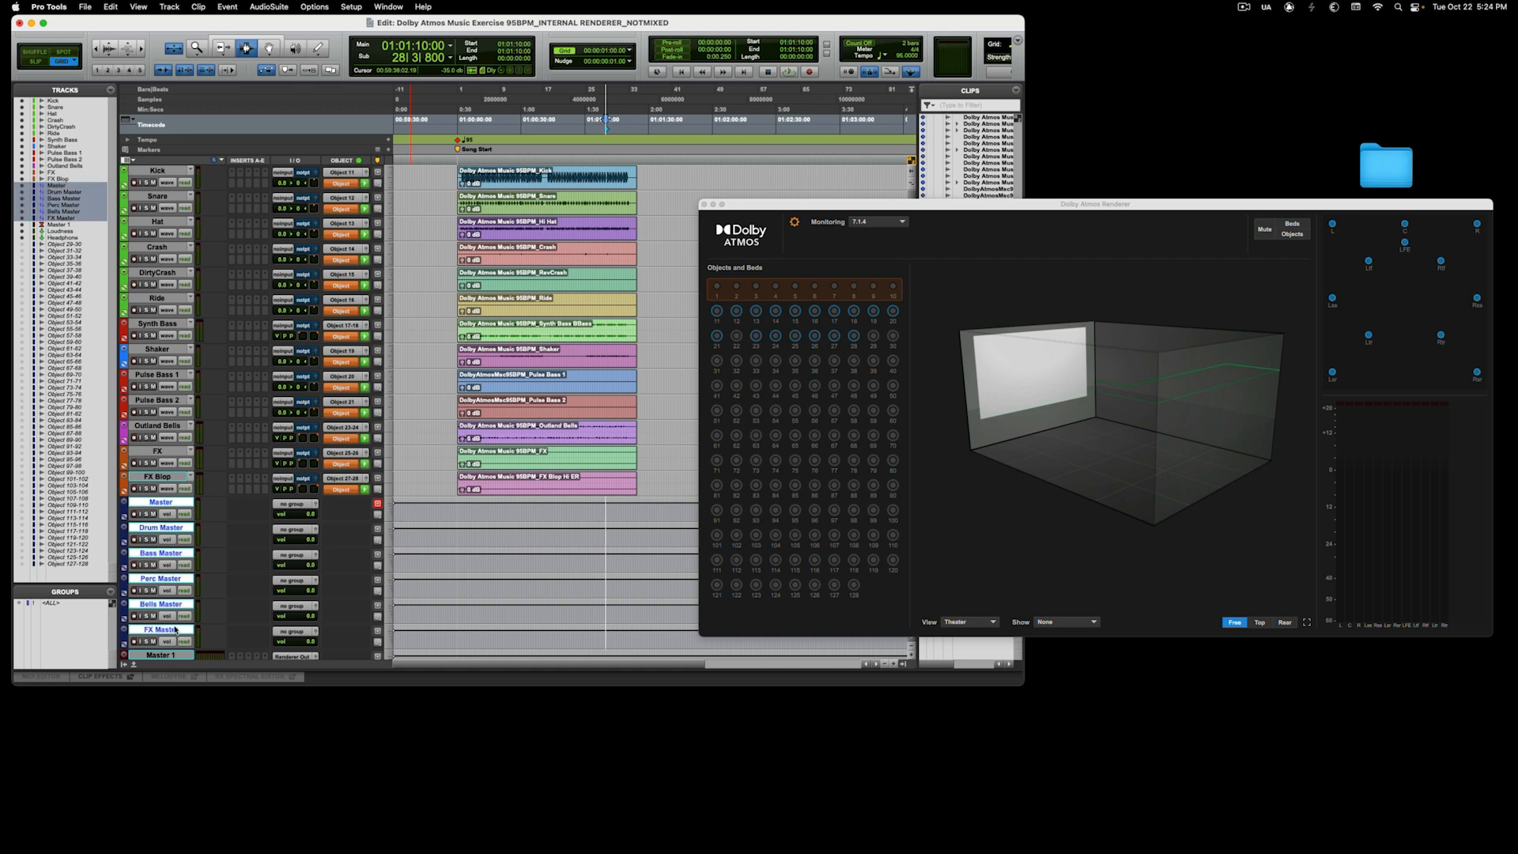
pyautogui.scroll(-5, 231, 569)
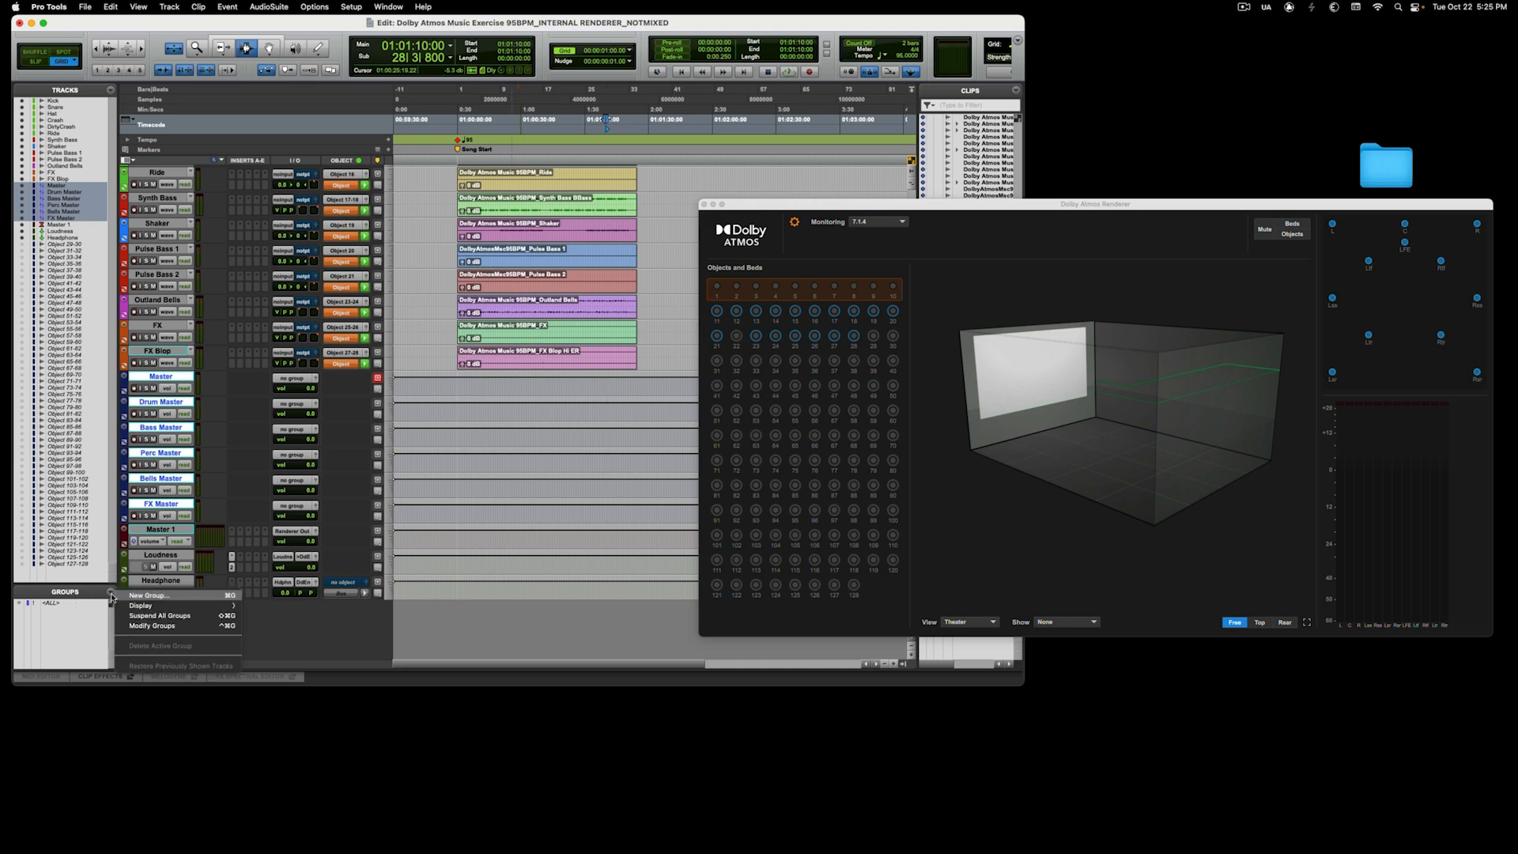
pyautogui.click(111, 593)
pyautogui.click(131, 596)
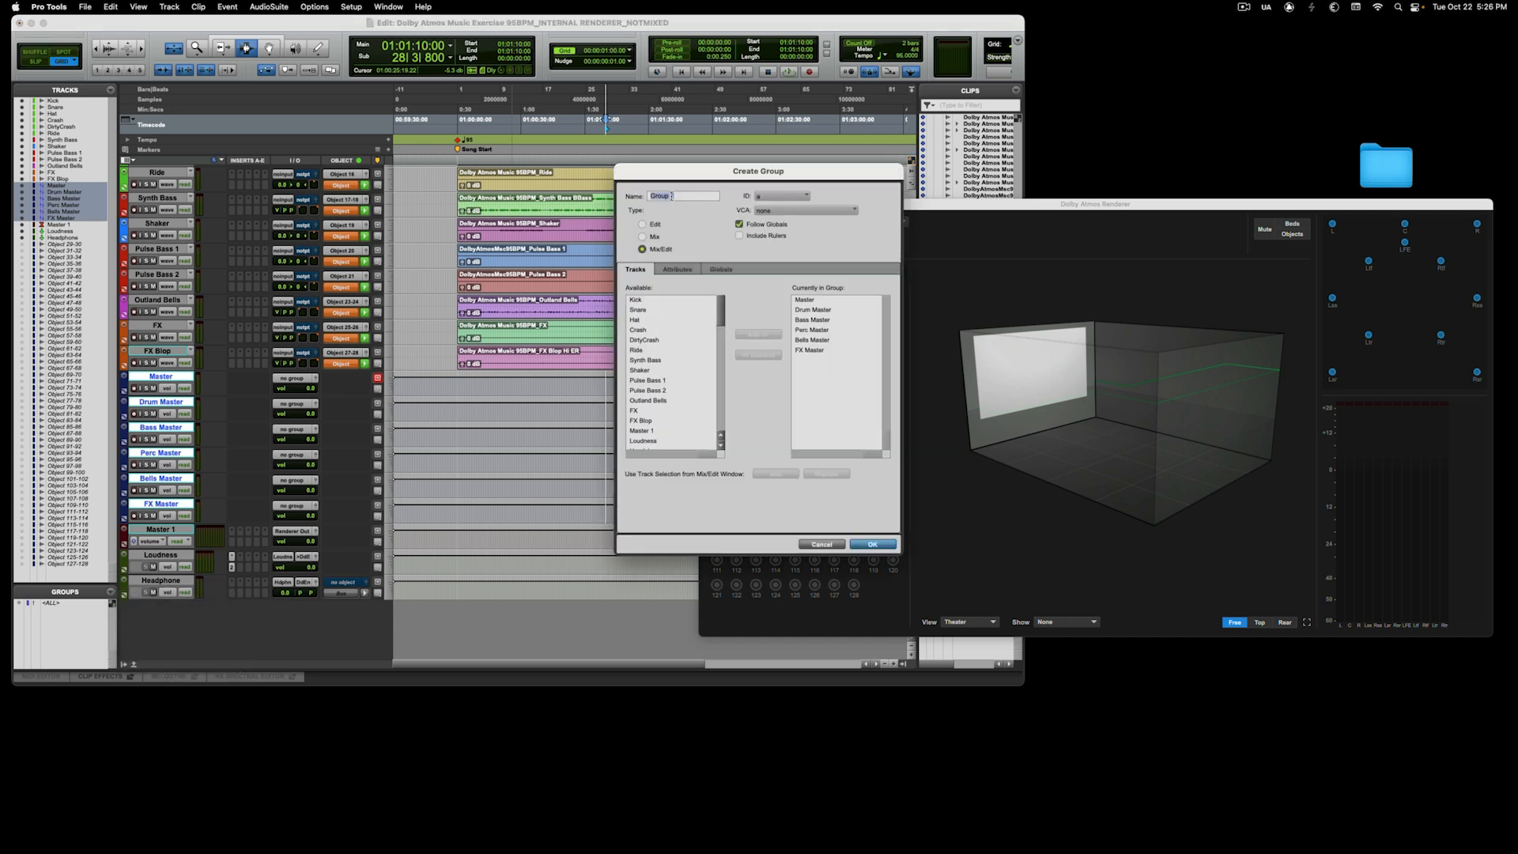
pyautogui.write('Derums')
pyautogui.press('BackSpace')
pyautogui.write('rums')
pyautogui.click(767, 211)
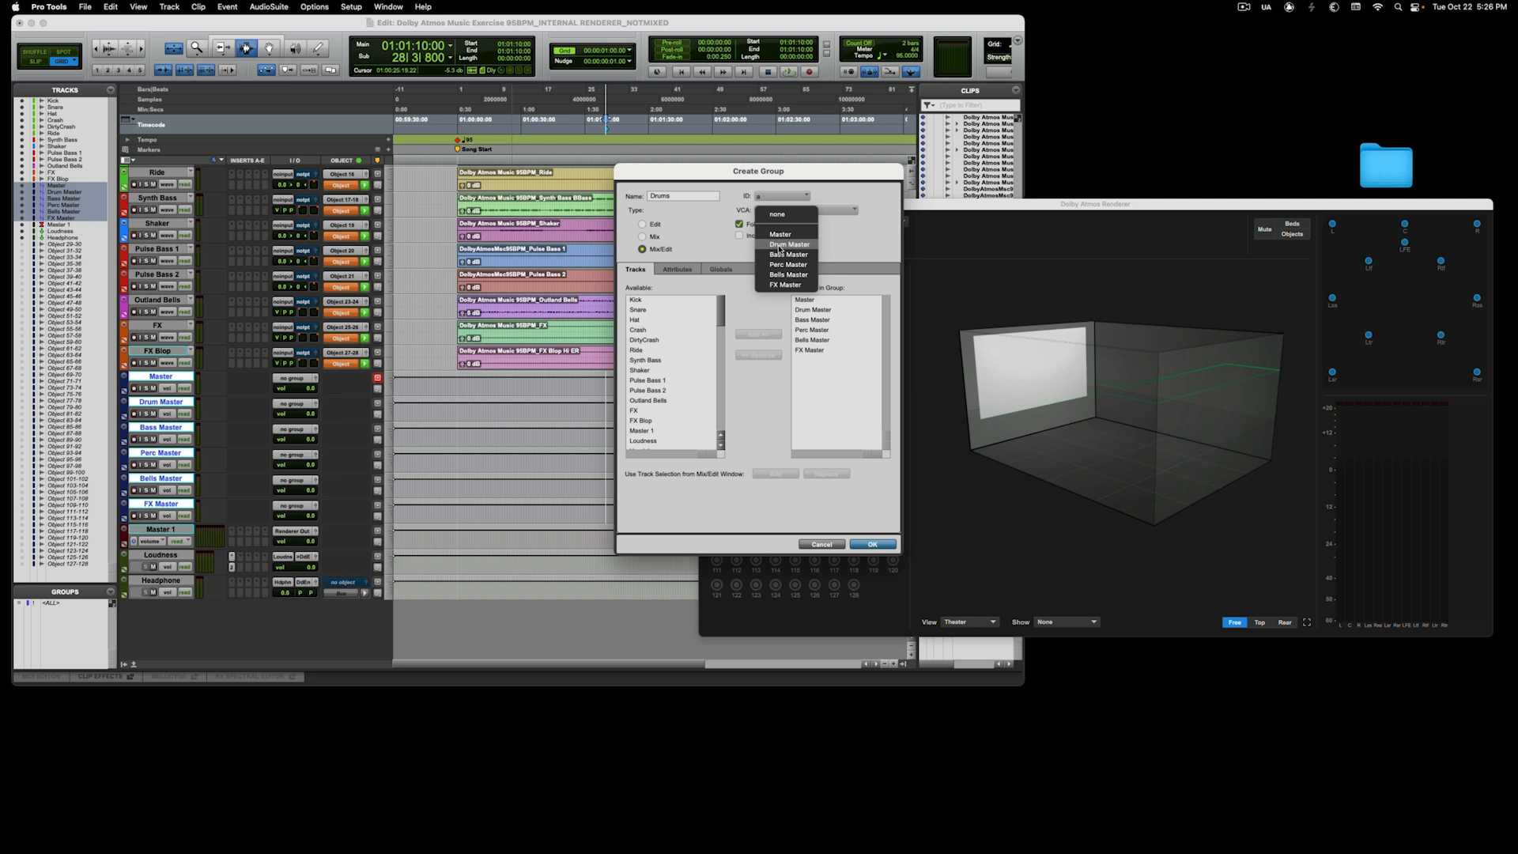
pyautogui.click(780, 245)
# Replace the Drums group's members with Kick, Snare, Hat, Crash, DirtyCrash and Ride, and create the group
pyautogui.click(802, 300)
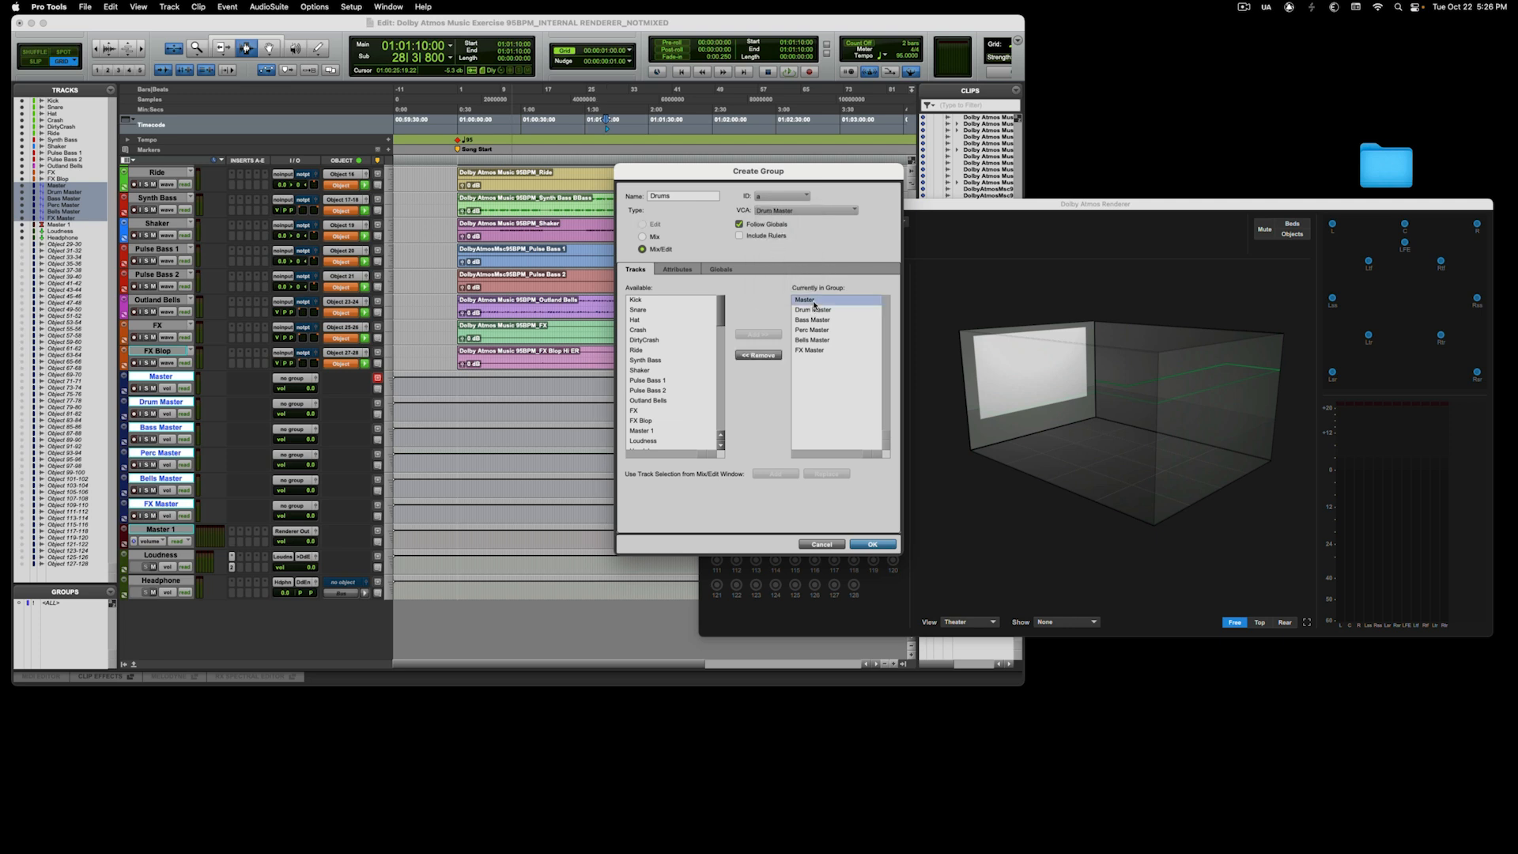
pyautogui.keyDown('shift'); pyautogui.click(809, 351); pyautogui.keyUp('shift')
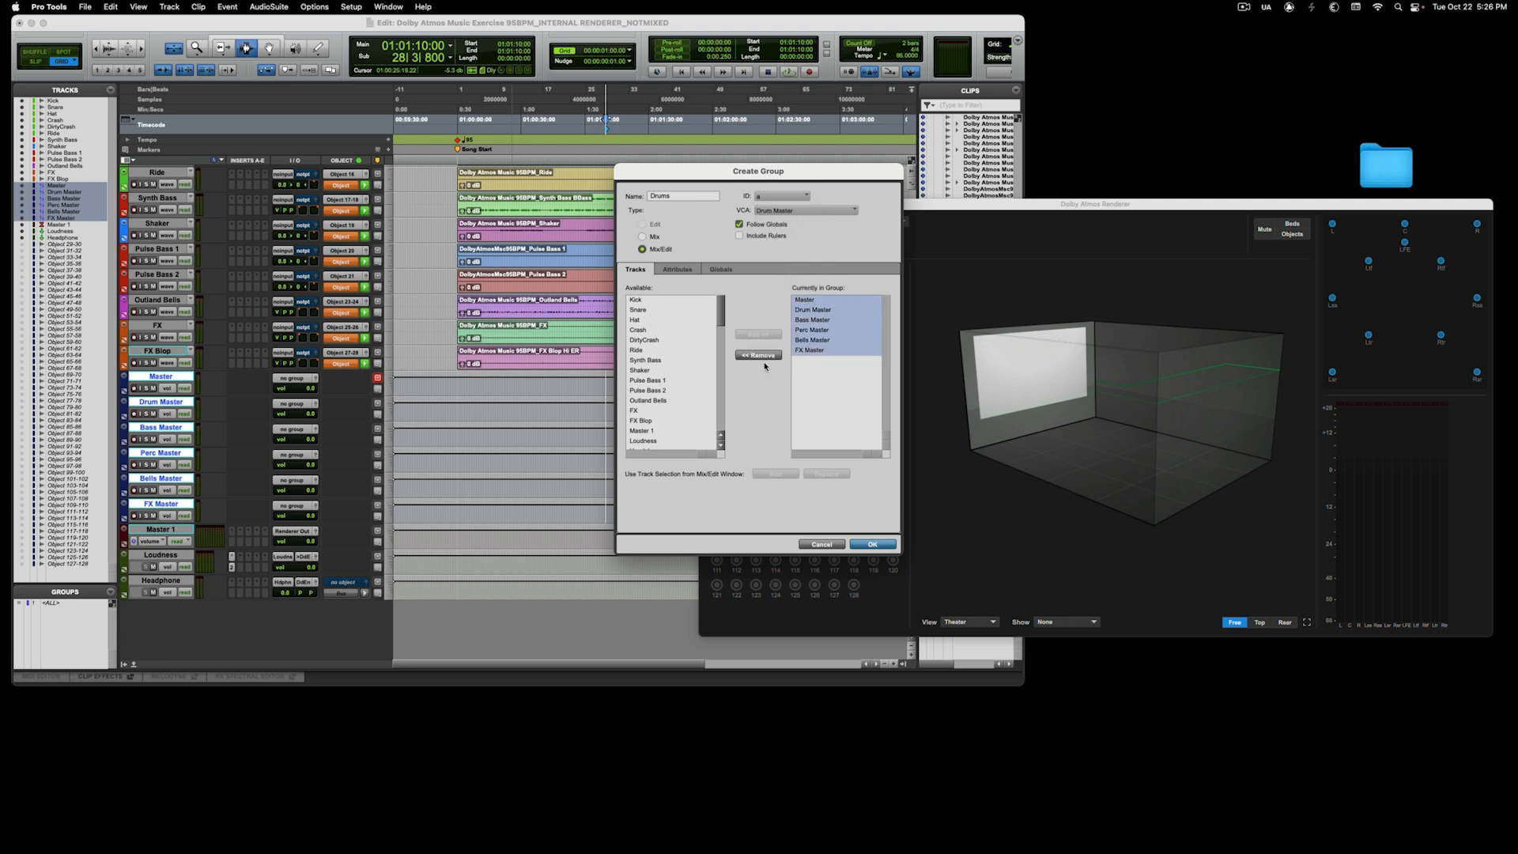
pyautogui.click(759, 356)
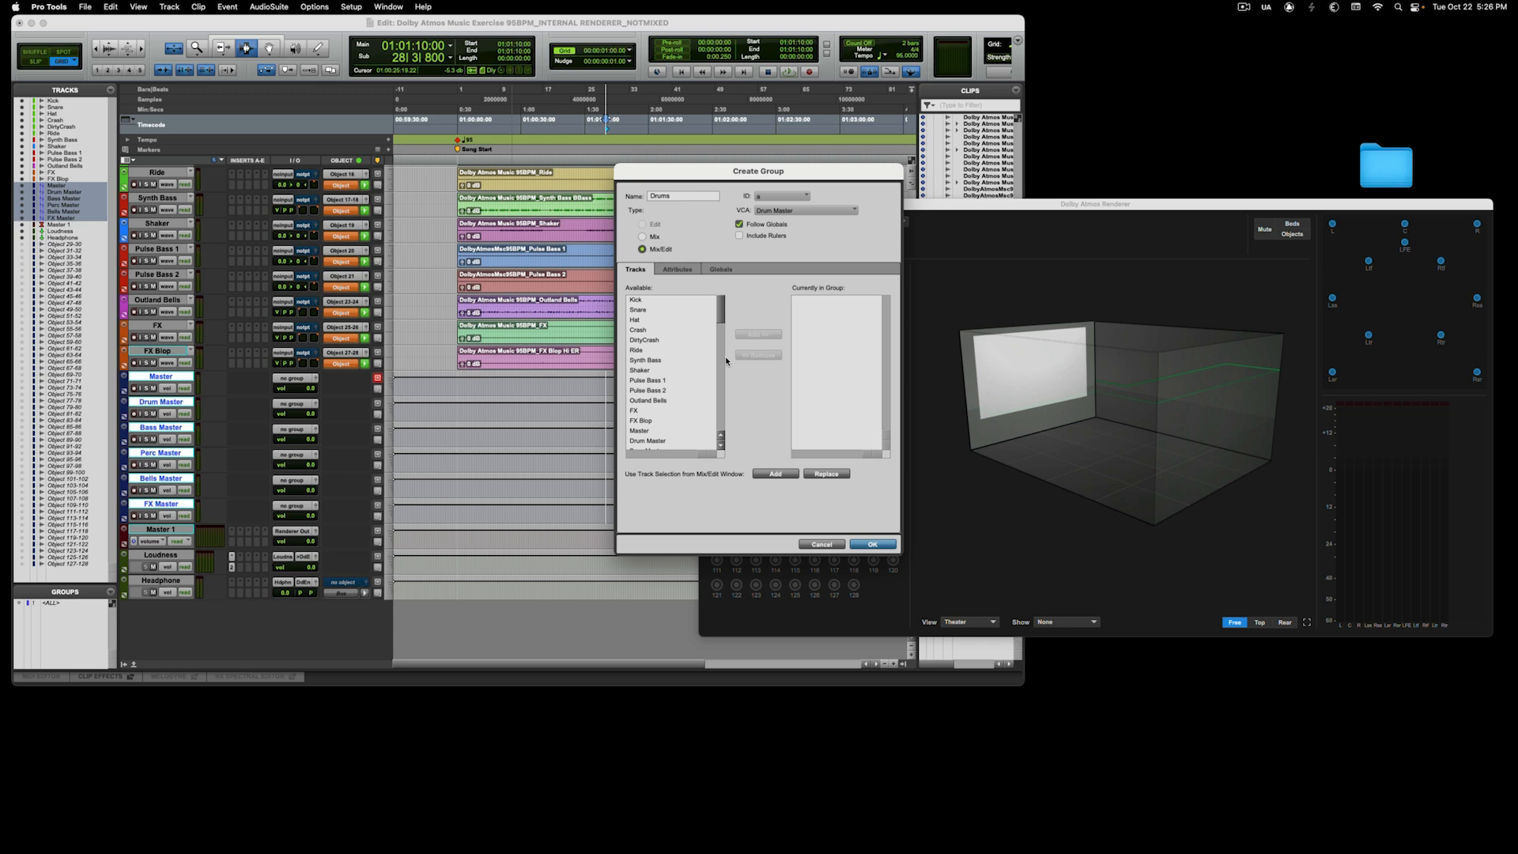
pyautogui.doubleClick(638, 301)
pyautogui.doubleClick(638, 301)
pyautogui.doubleClick(639, 301)
pyautogui.doubleClick(639, 301)
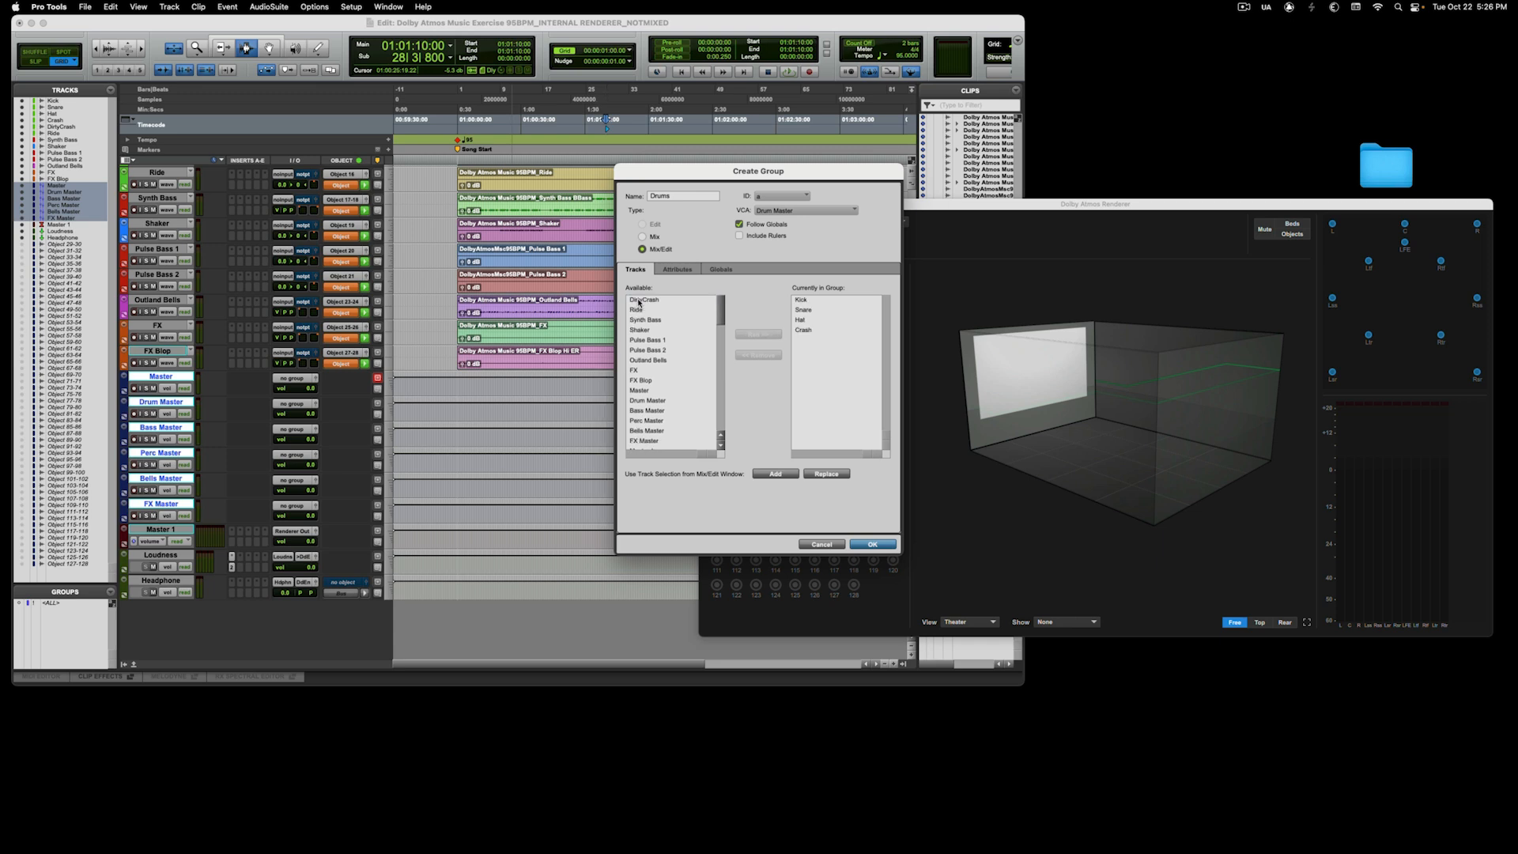
pyautogui.doubleClick(638, 301)
pyautogui.doubleClick(639, 301)
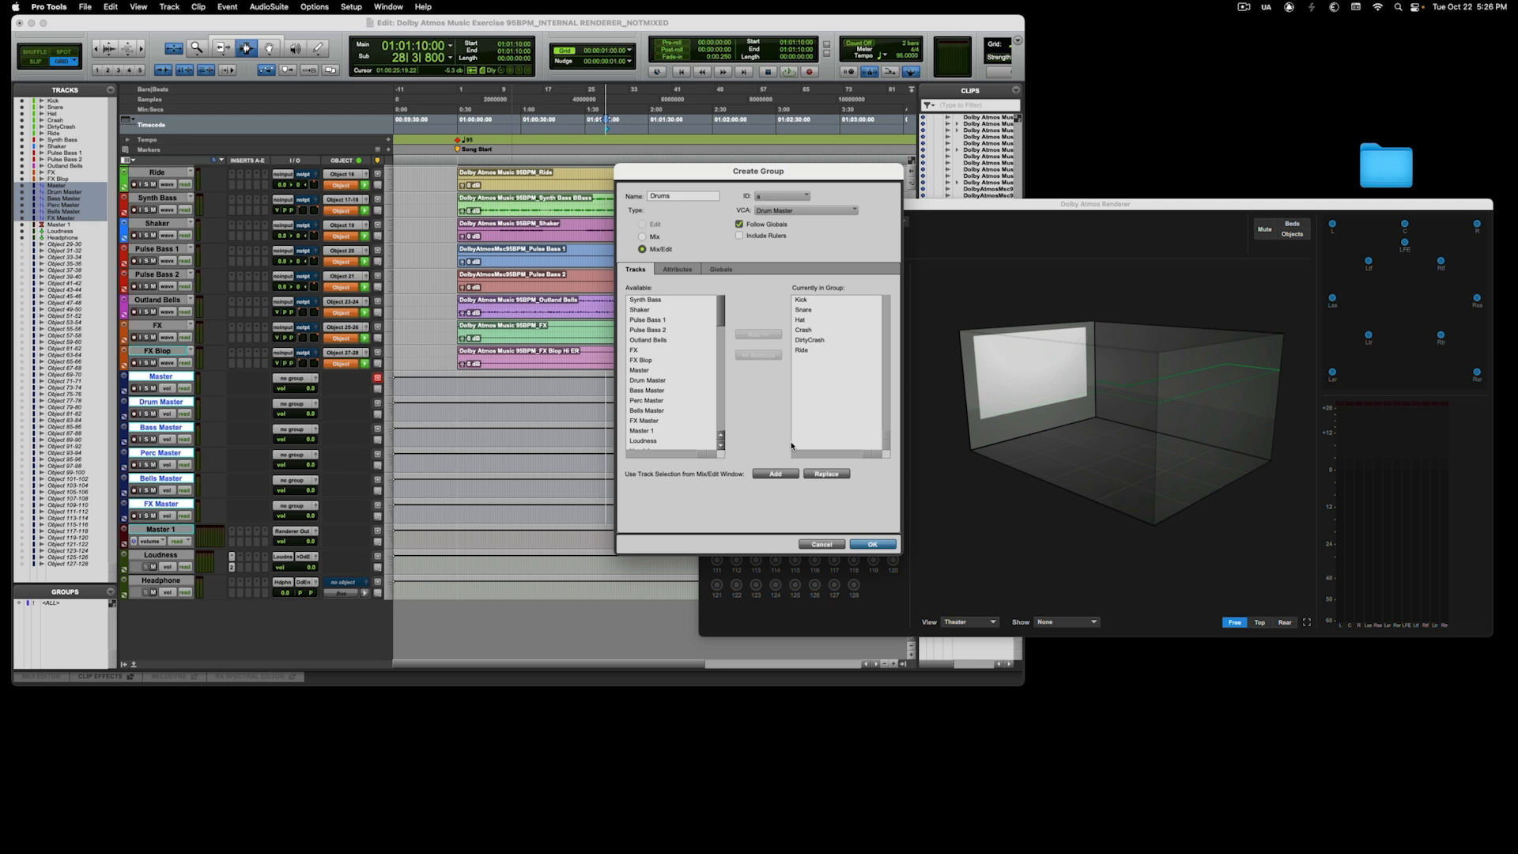
pyautogui.click(873, 544)
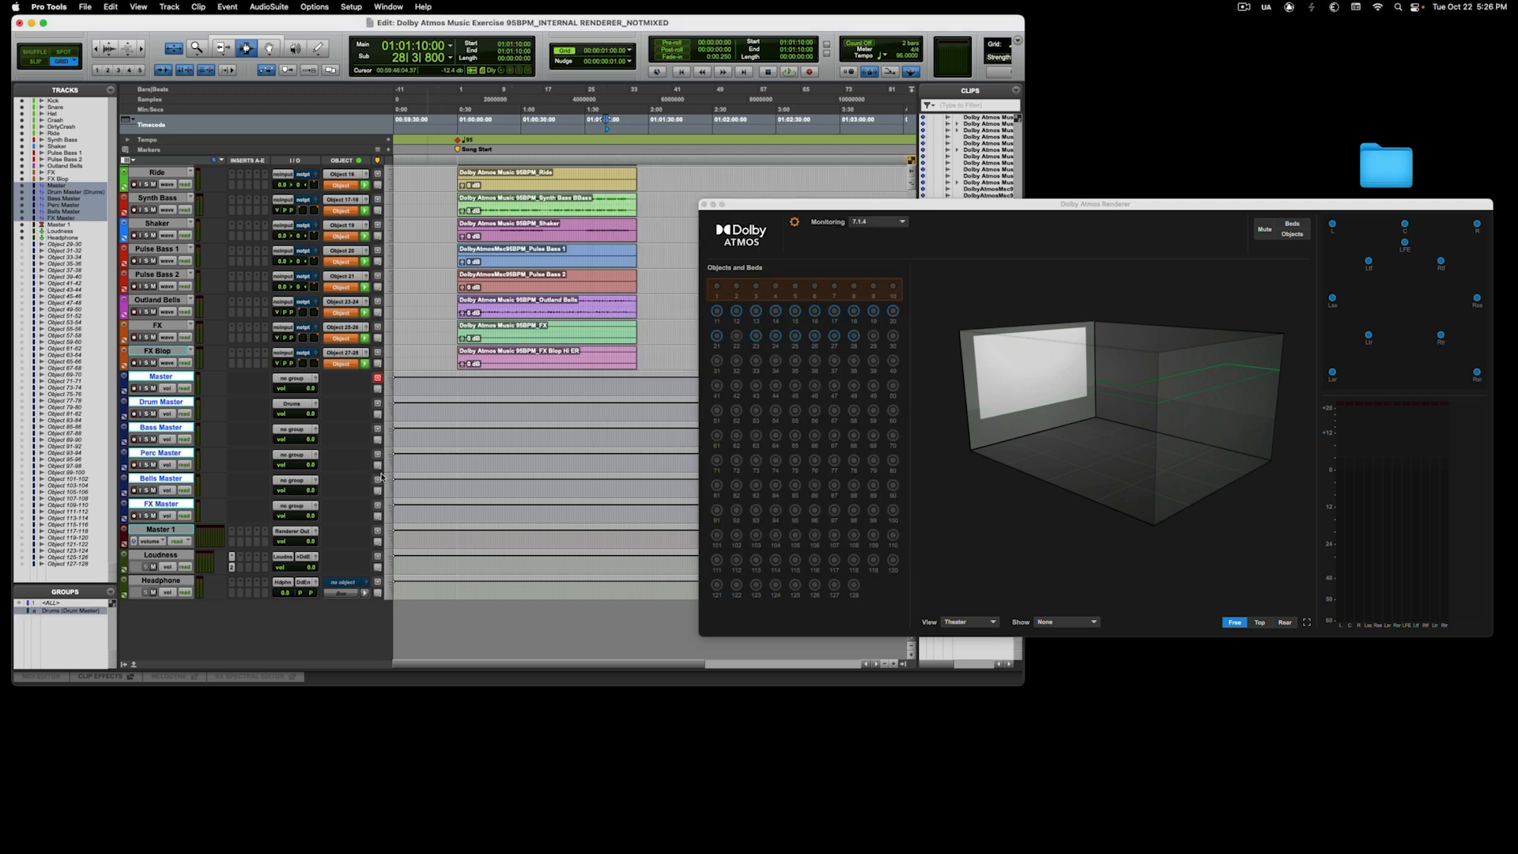
# Start a new group named Bass and assign it to the Bass Master VCA
pyautogui.press('super+g')
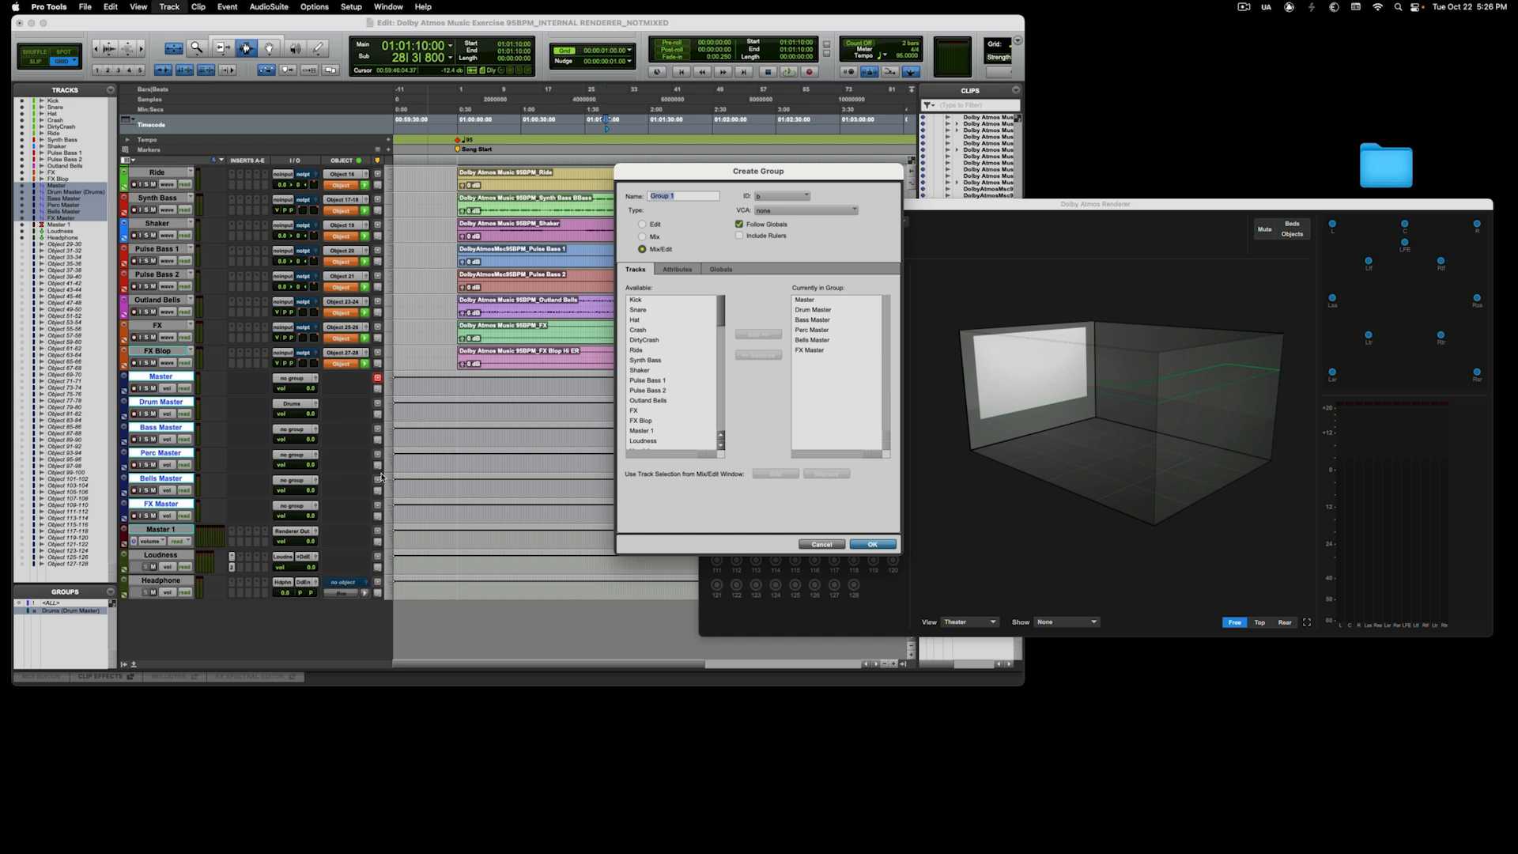
pyautogui.write('ass')
pyautogui.click(822, 210)
pyautogui.click(815, 254)
# Replace the Bass group's members with Synth Bass, Pulse Bass 1 and Pulse Bass 2, and create the group
pyautogui.click(816, 300)
pyautogui.keyDown('shift'); pyautogui.click(814, 350); pyautogui.keyUp('shift')
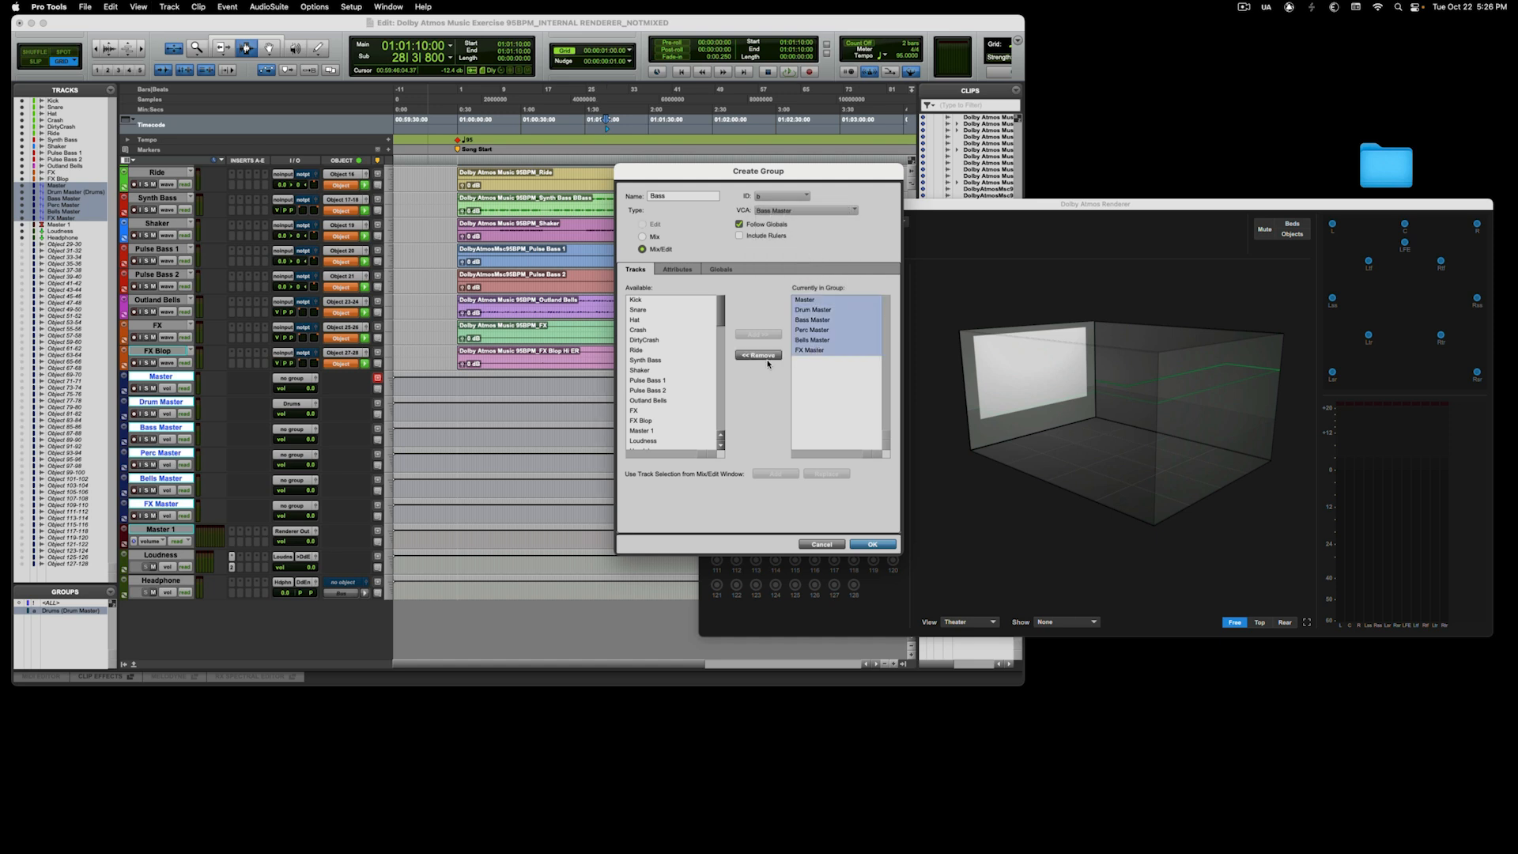
pyautogui.click(758, 355)
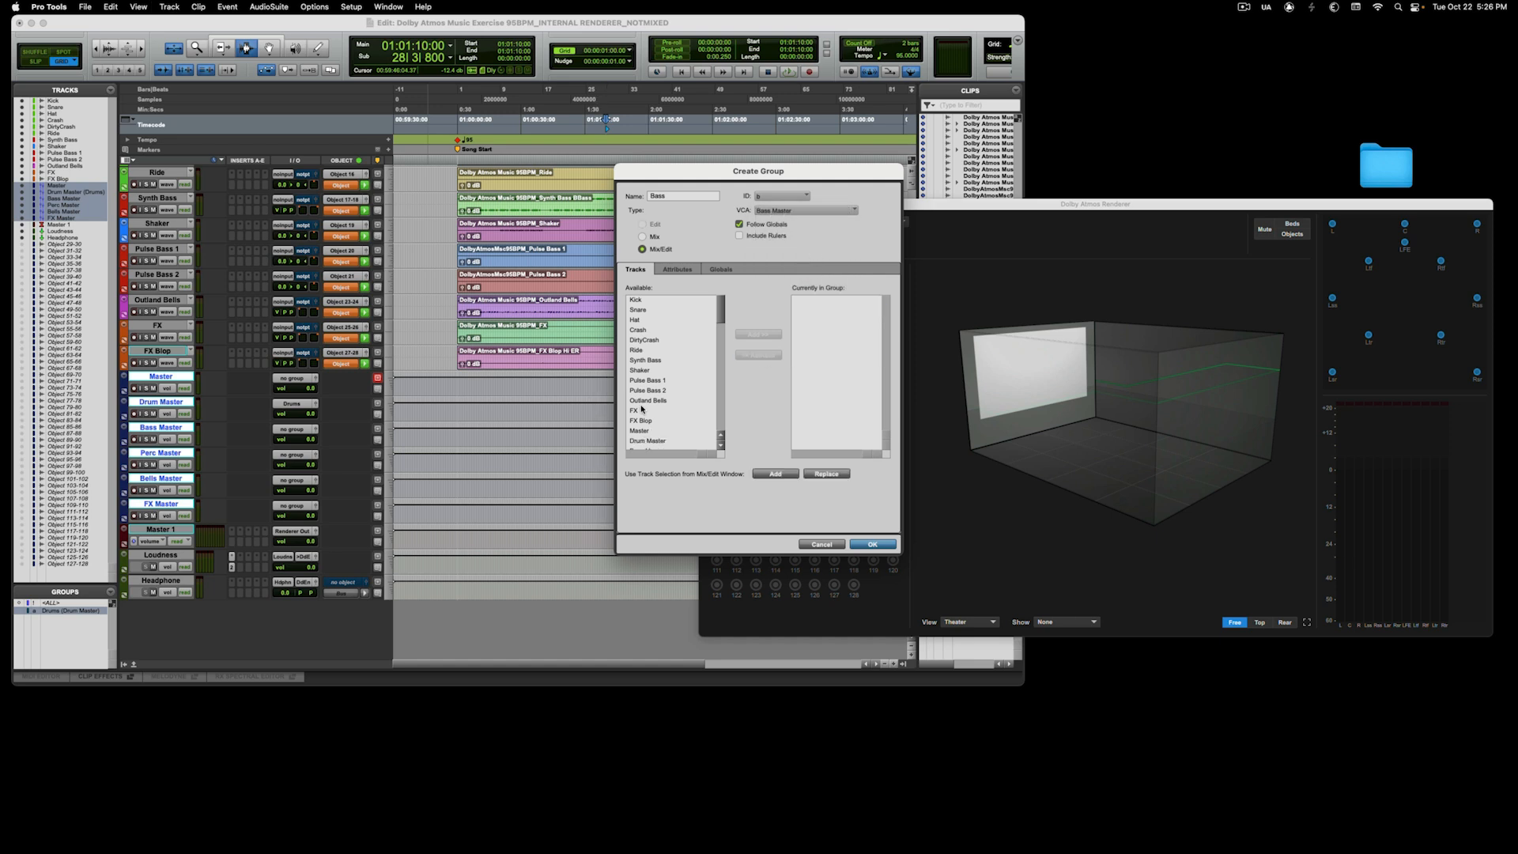
pyautogui.doubleClick(657, 360)
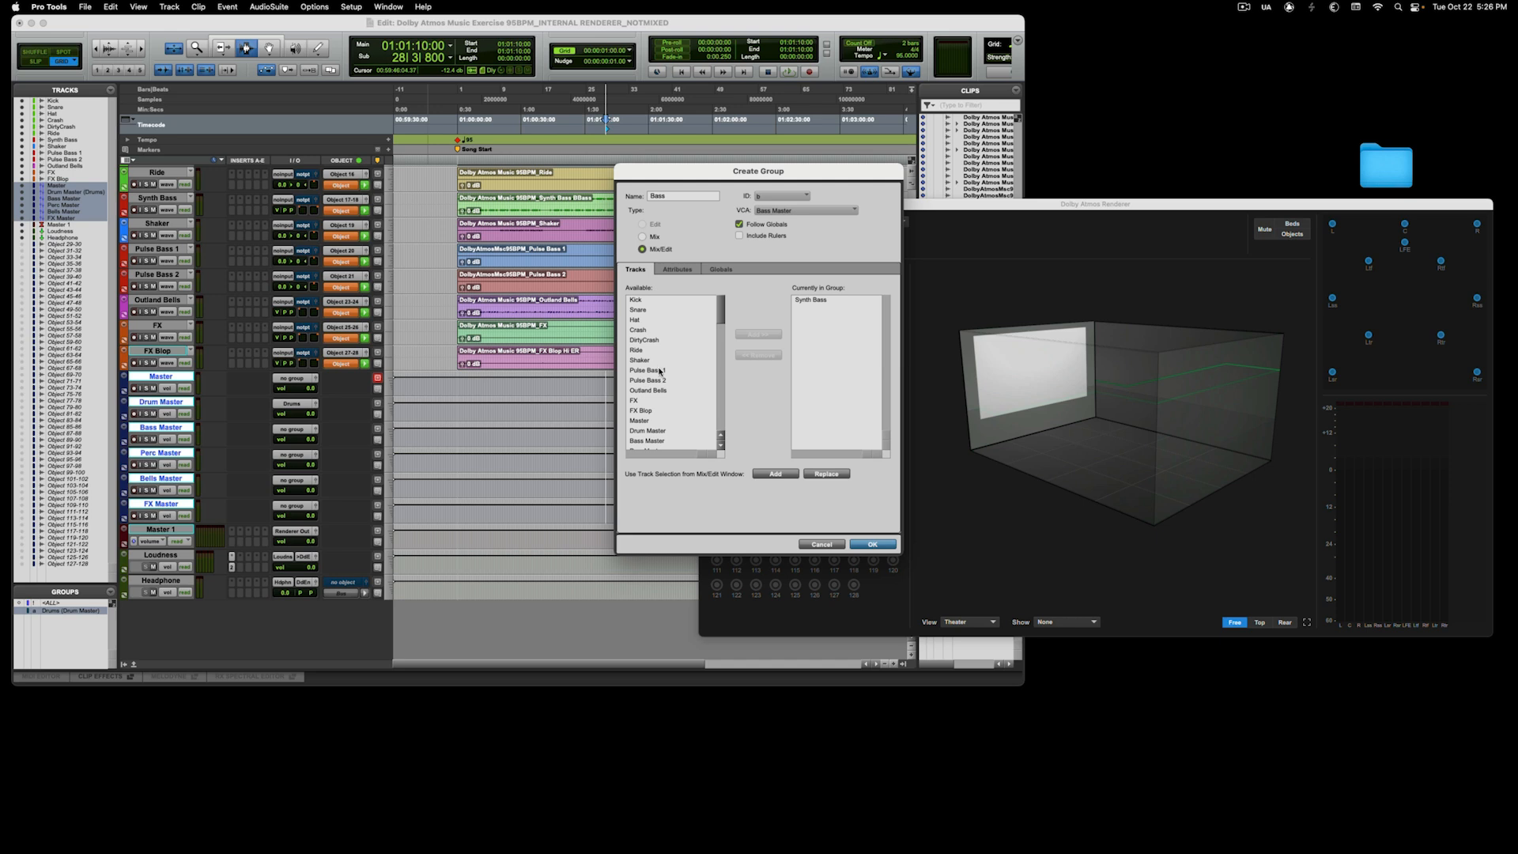
pyautogui.doubleClick(659, 370)
pyautogui.doubleClick(660, 371)
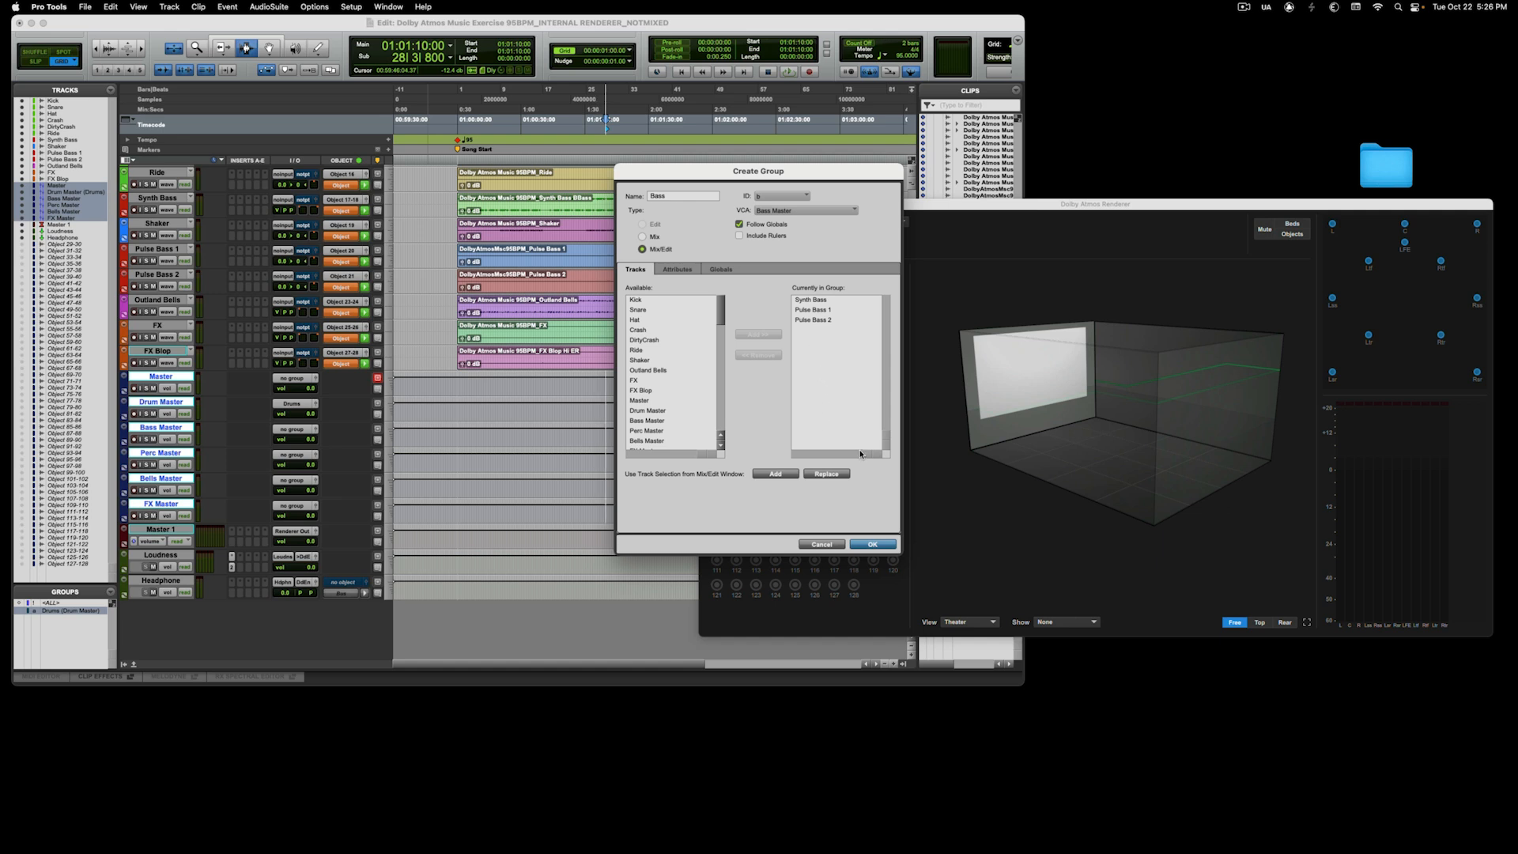
pyautogui.click(869, 544)
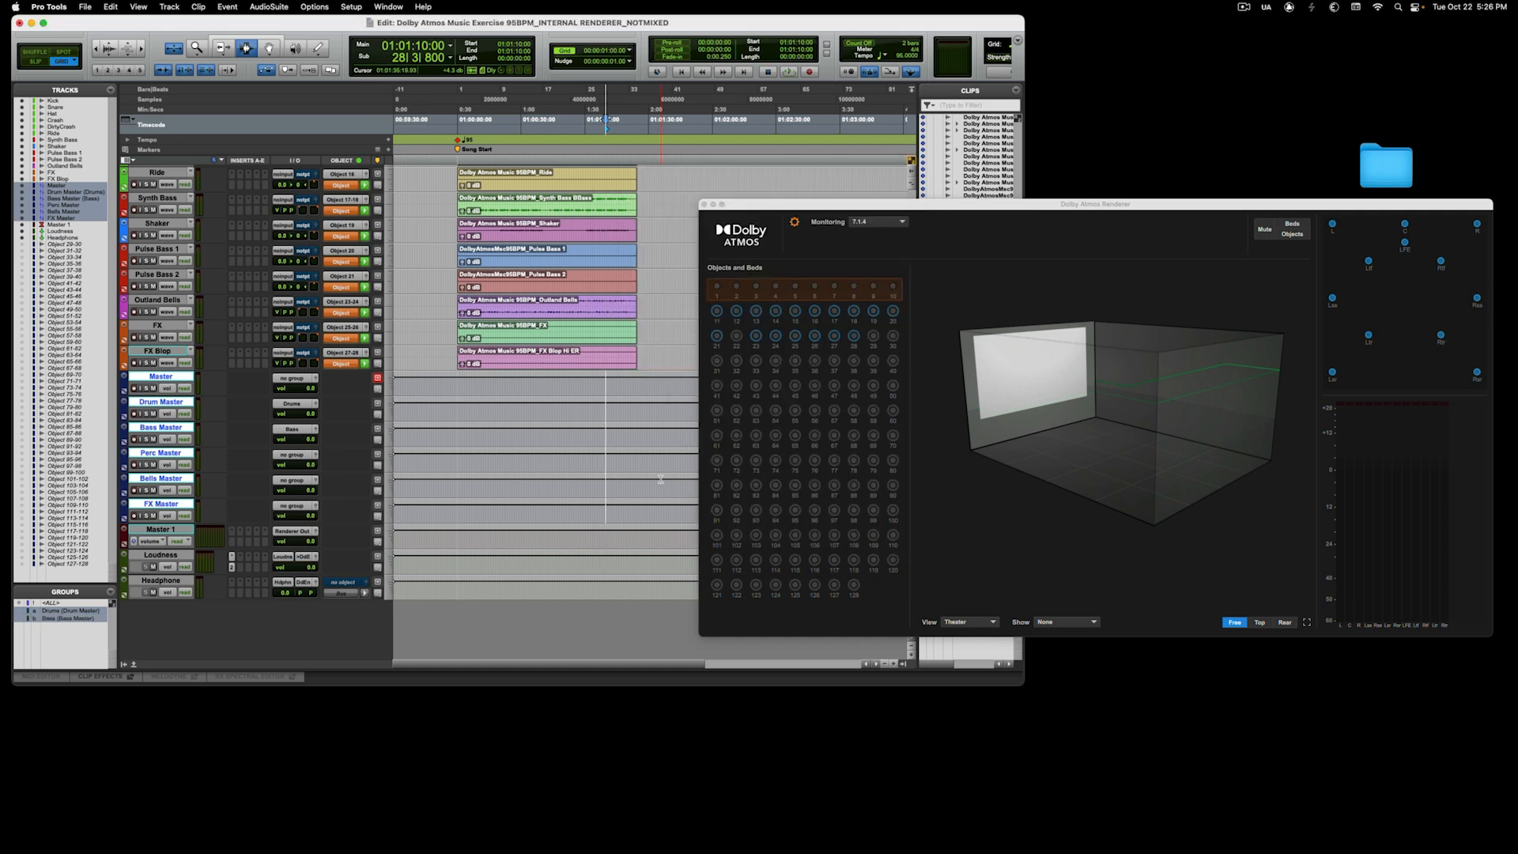
# Start a new group named Perc Master and assign it to the Perc Master VCA
pyautogui.press('super+g')
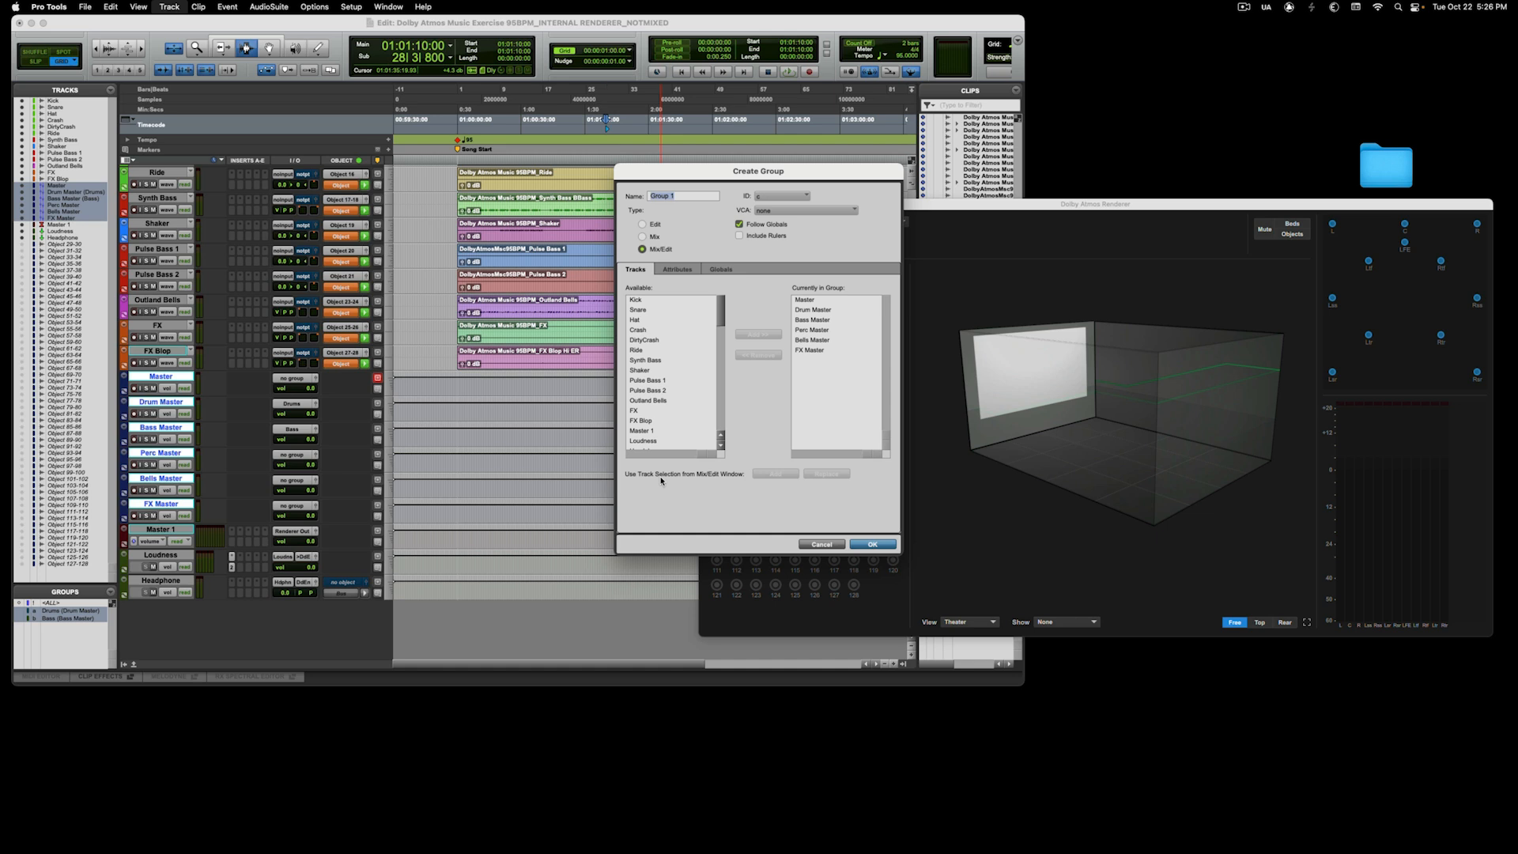
pyautogui.write('Perc Master')
pyautogui.click(797, 212)
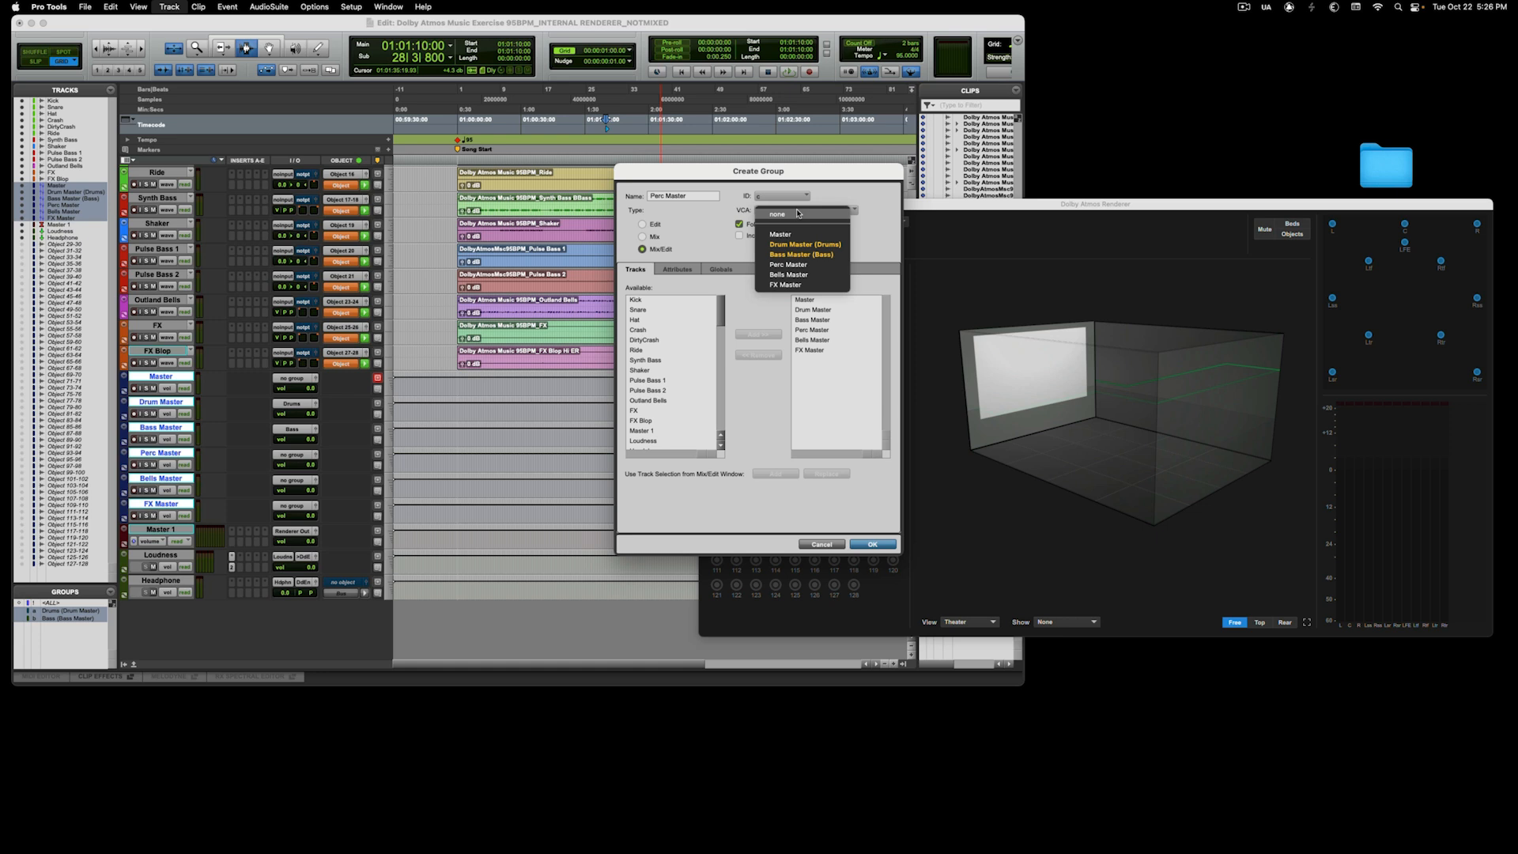
pyautogui.click(805, 266)
# Replace the Perc Master group's members with the Shaker track alone, and create the group
pyautogui.click(804, 299)
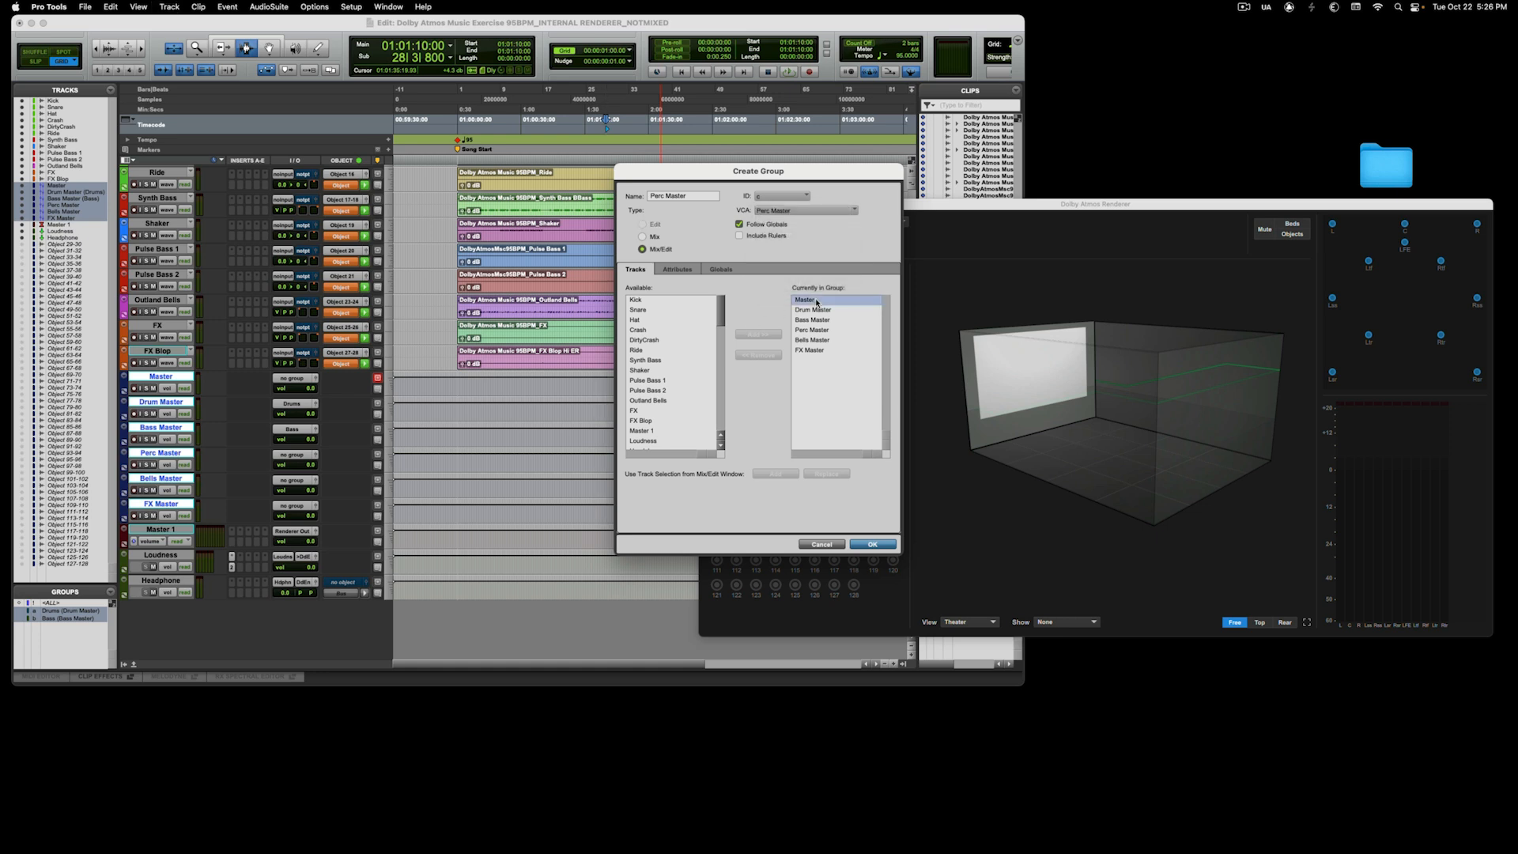
pyautogui.keyDown('shift'); pyautogui.click(804, 340); pyautogui.keyUp('shift')
pyautogui.keyDown('shift'); pyautogui.click(803, 351); pyautogui.keyUp('shift')
pyautogui.click(758, 355)
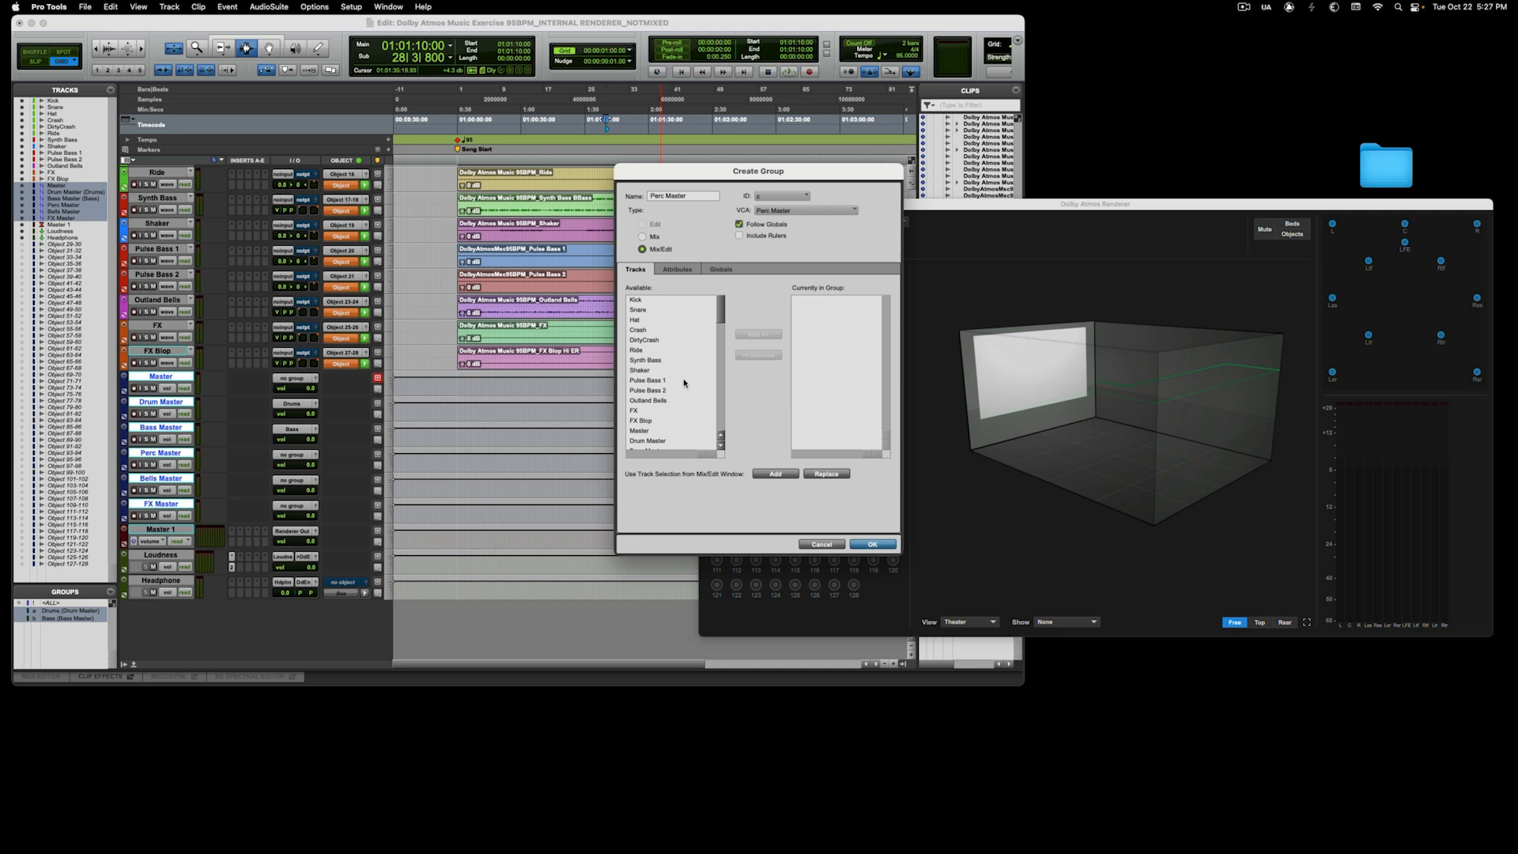
pyautogui.scroll(-2, 683, 382)
pyautogui.scroll(-2, 683, 382)
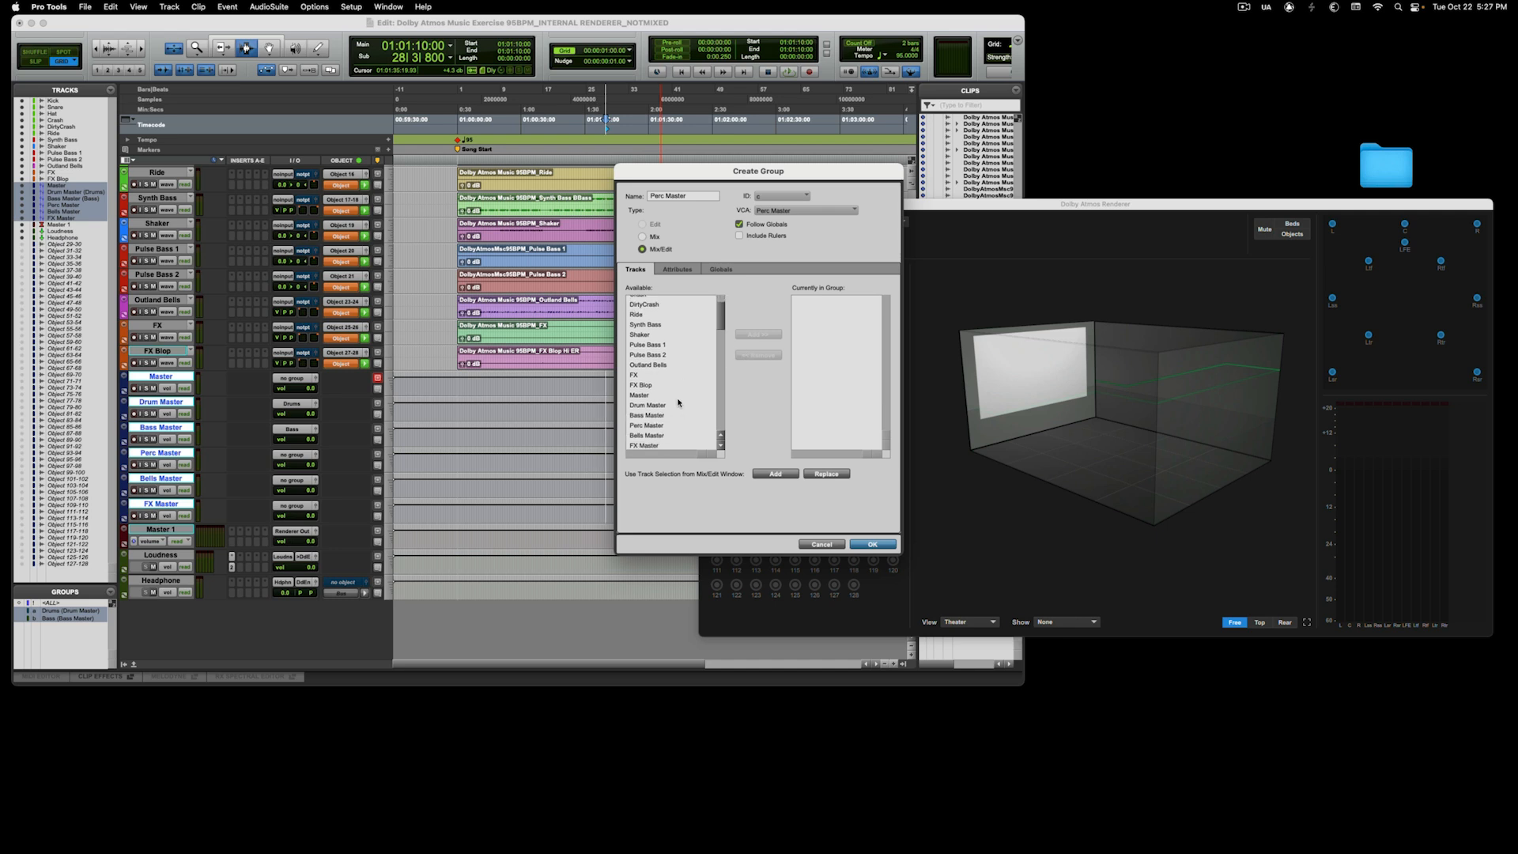
pyautogui.scroll(3, 677, 404)
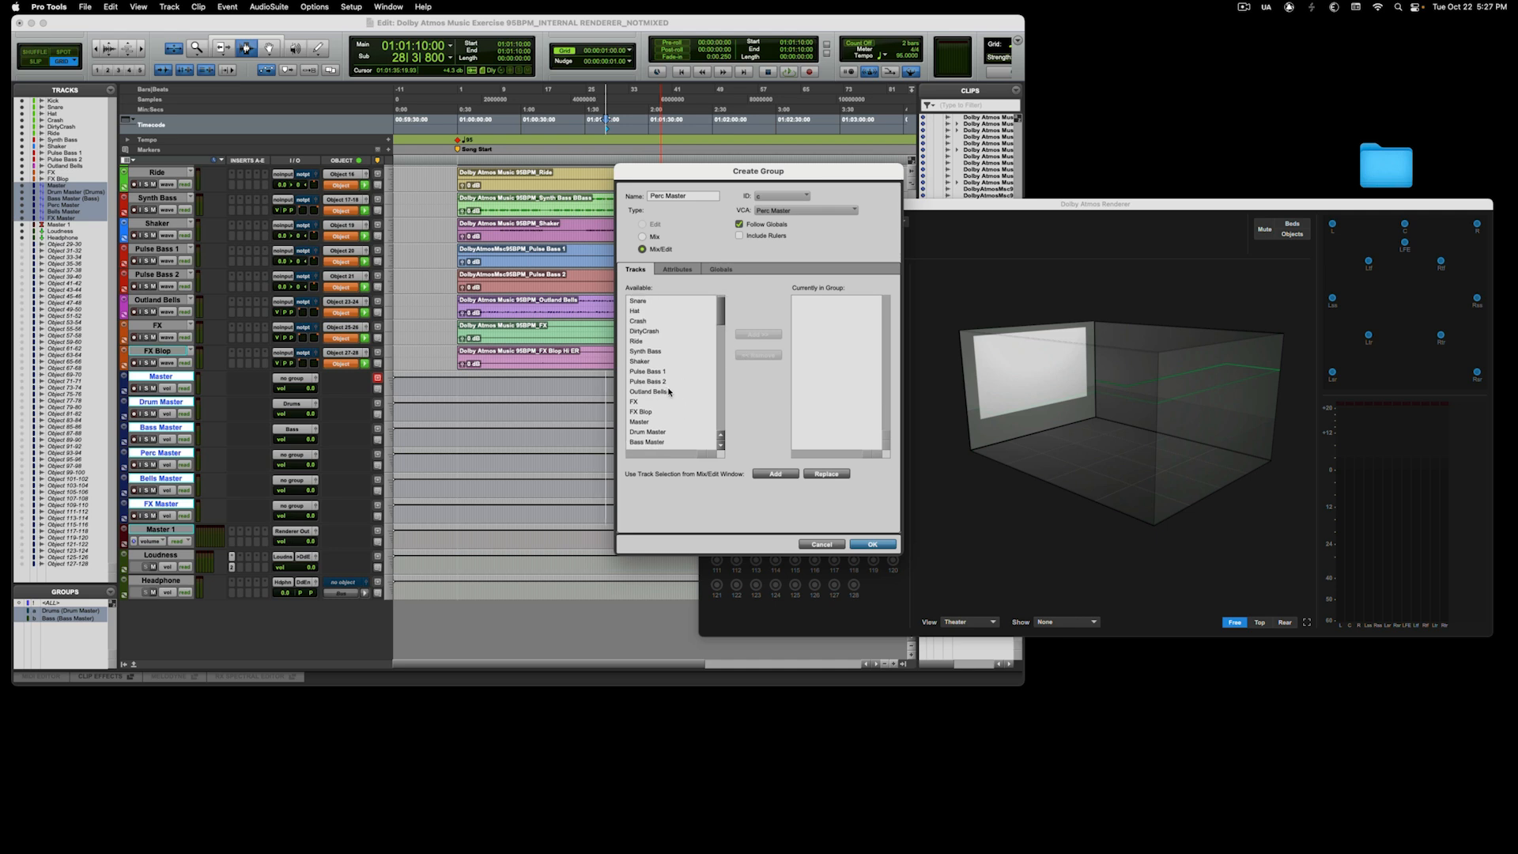
pyautogui.doubleClick(641, 361)
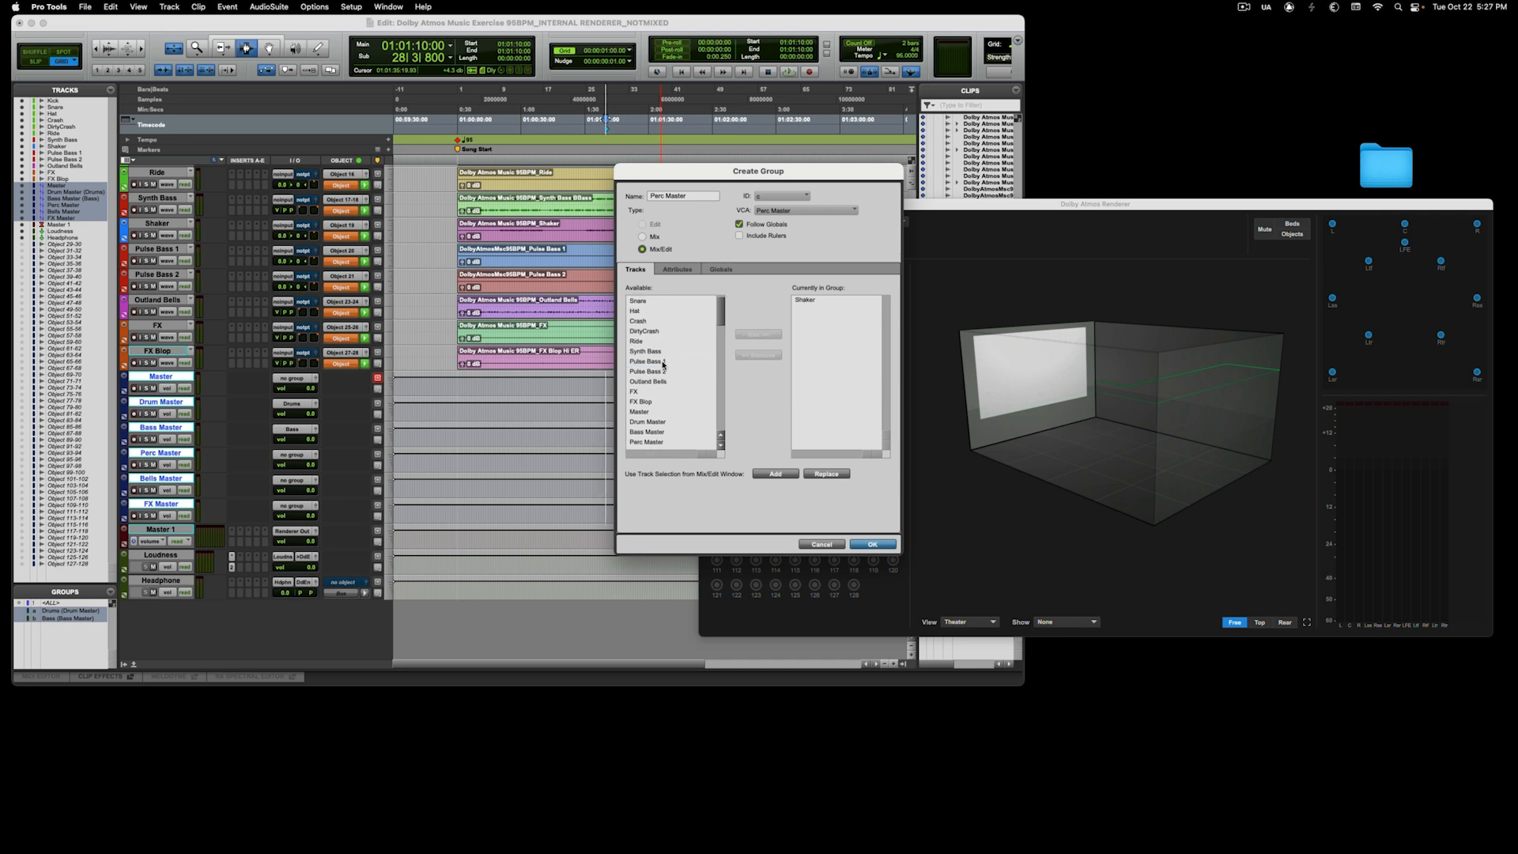
pyautogui.click(873, 545)
# Start a new group named Bells and assign it to the Bells Master VCA
pyautogui.press('super+g')
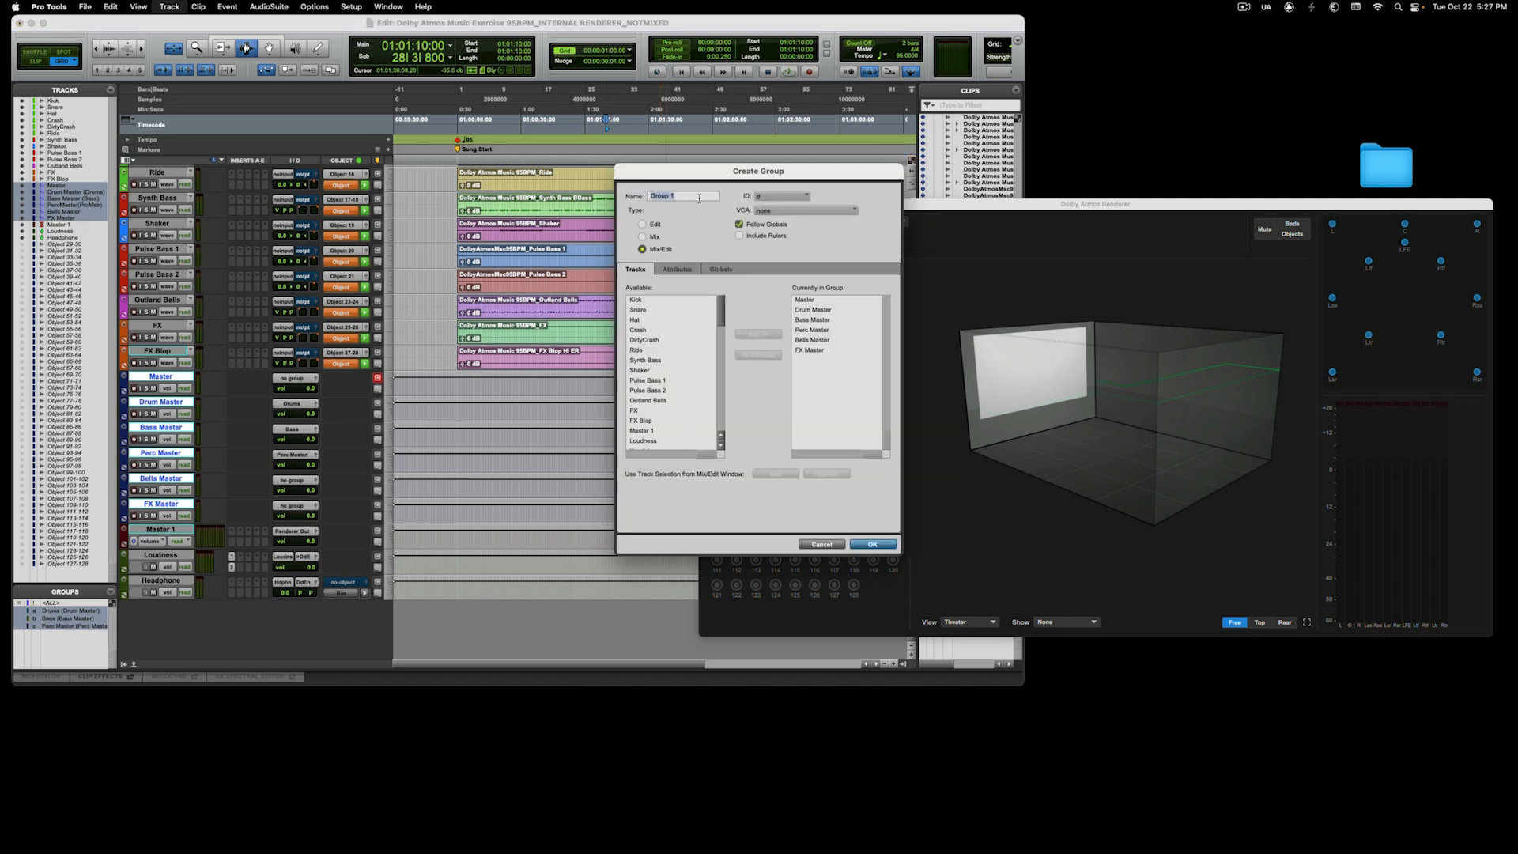
pyautogui.write('Bells')
pyautogui.click(772, 212)
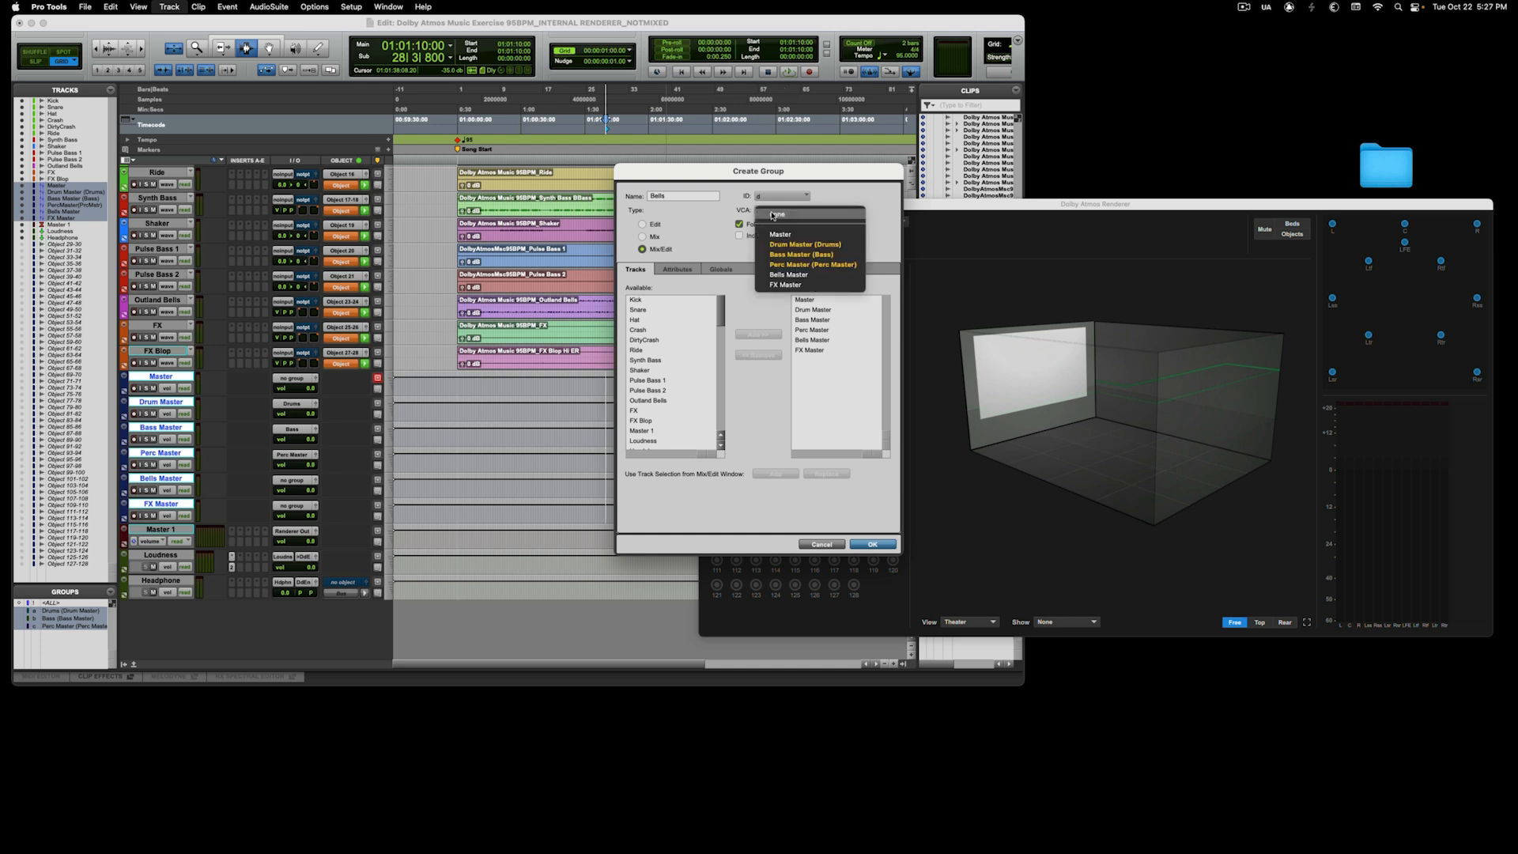
pyautogui.click(788, 275)
# Replace the Bells group's members with the Outland Bells track alone, and create the group
pyautogui.click(805, 300)
pyautogui.keyDown('shift'); pyautogui.click(821, 342); pyautogui.keyUp('shift')
pyautogui.keyDown('shift'); pyautogui.click(814, 350); pyautogui.keyUp('shift')
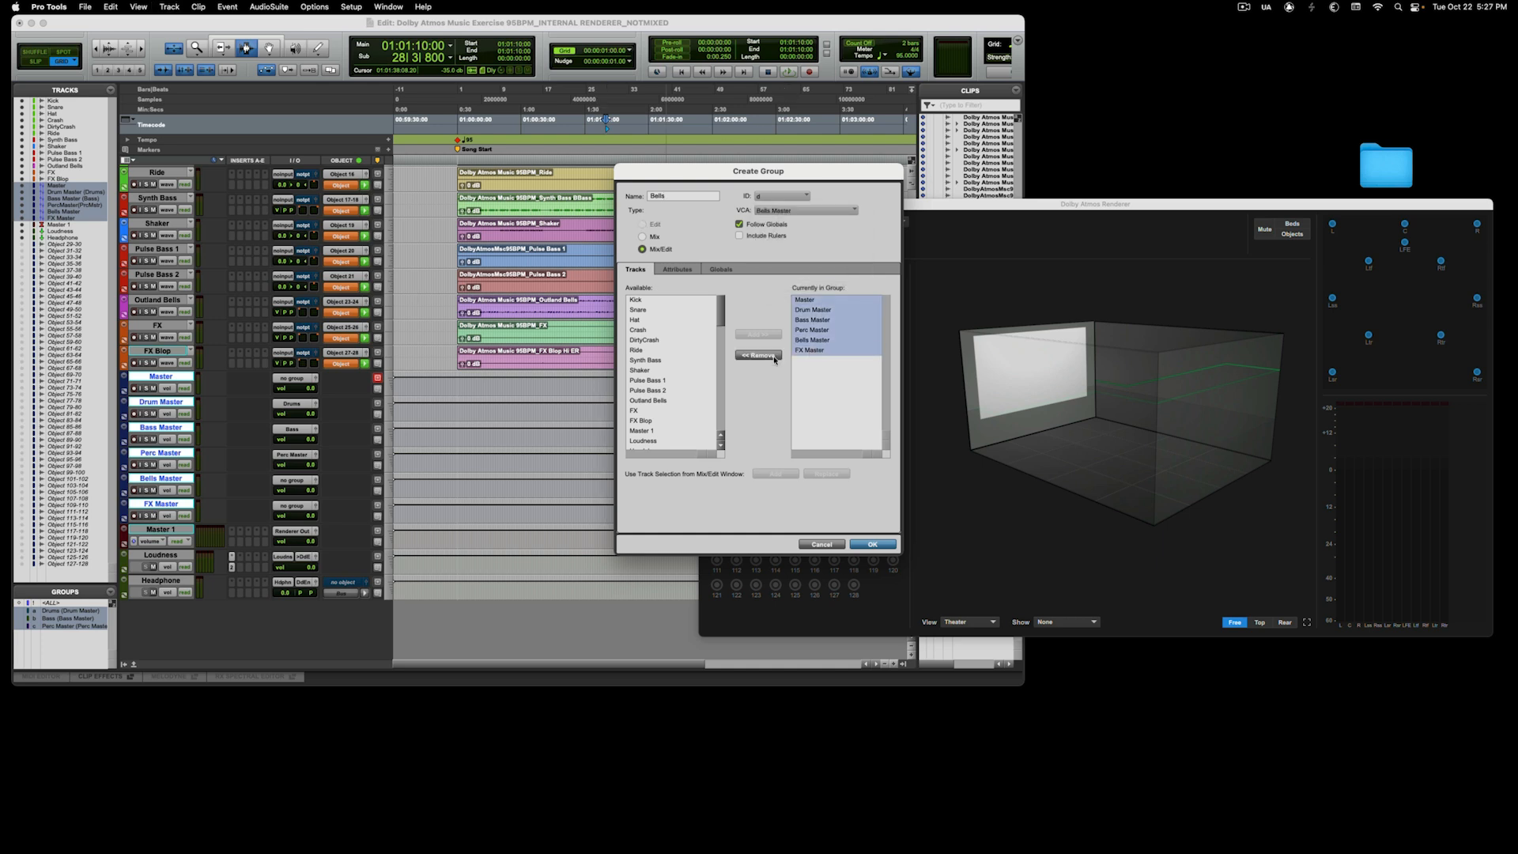
pyautogui.click(758, 355)
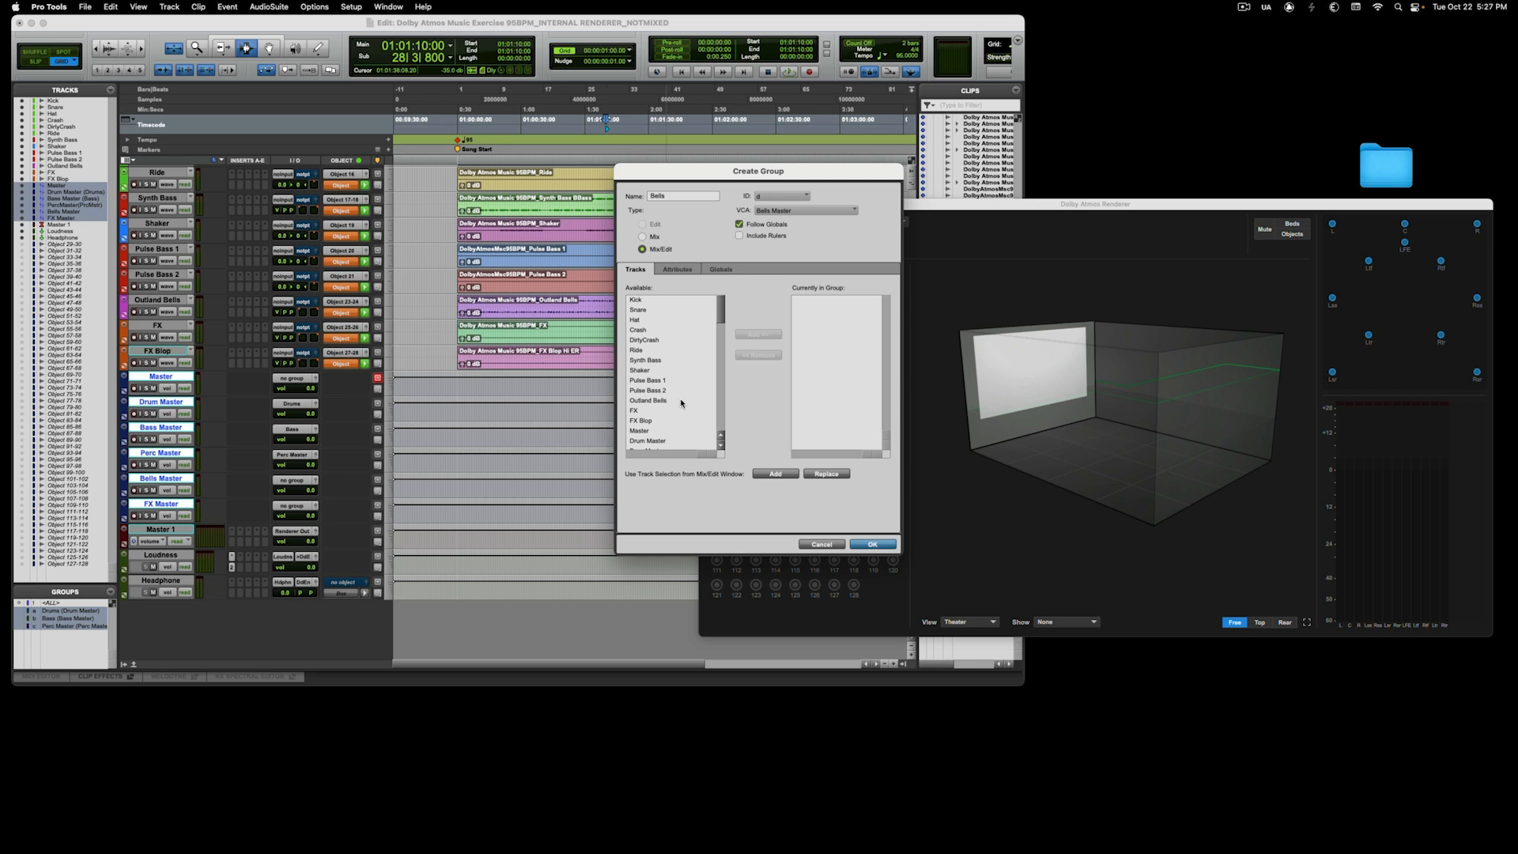
pyautogui.scroll(-3, 687, 405)
pyautogui.scroll(-1, 681, 403)
pyautogui.scroll(1, 681, 403)
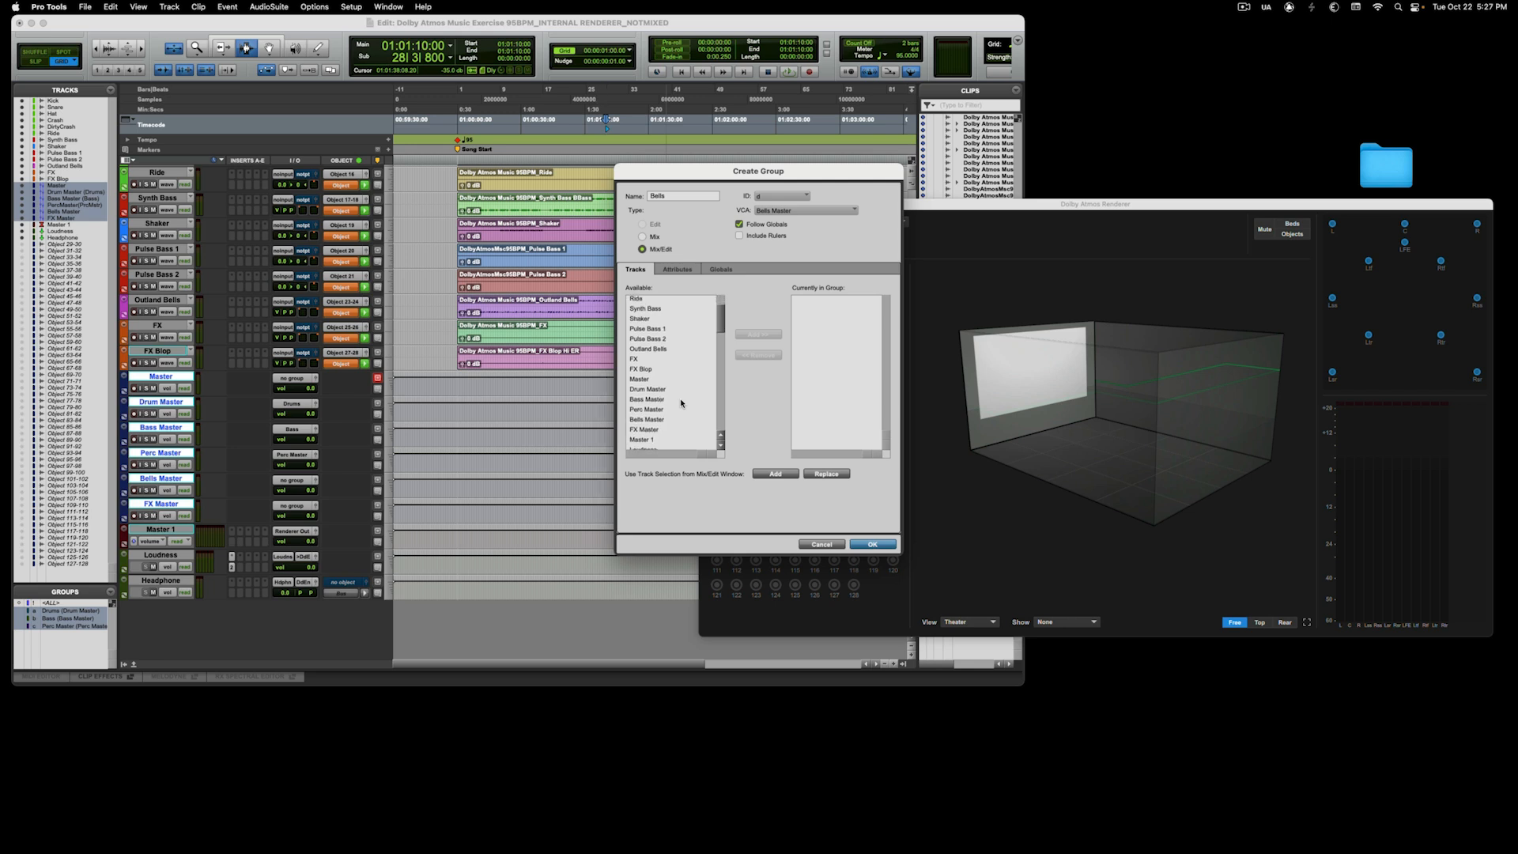
pyautogui.click(674, 348)
pyautogui.click(758, 335)
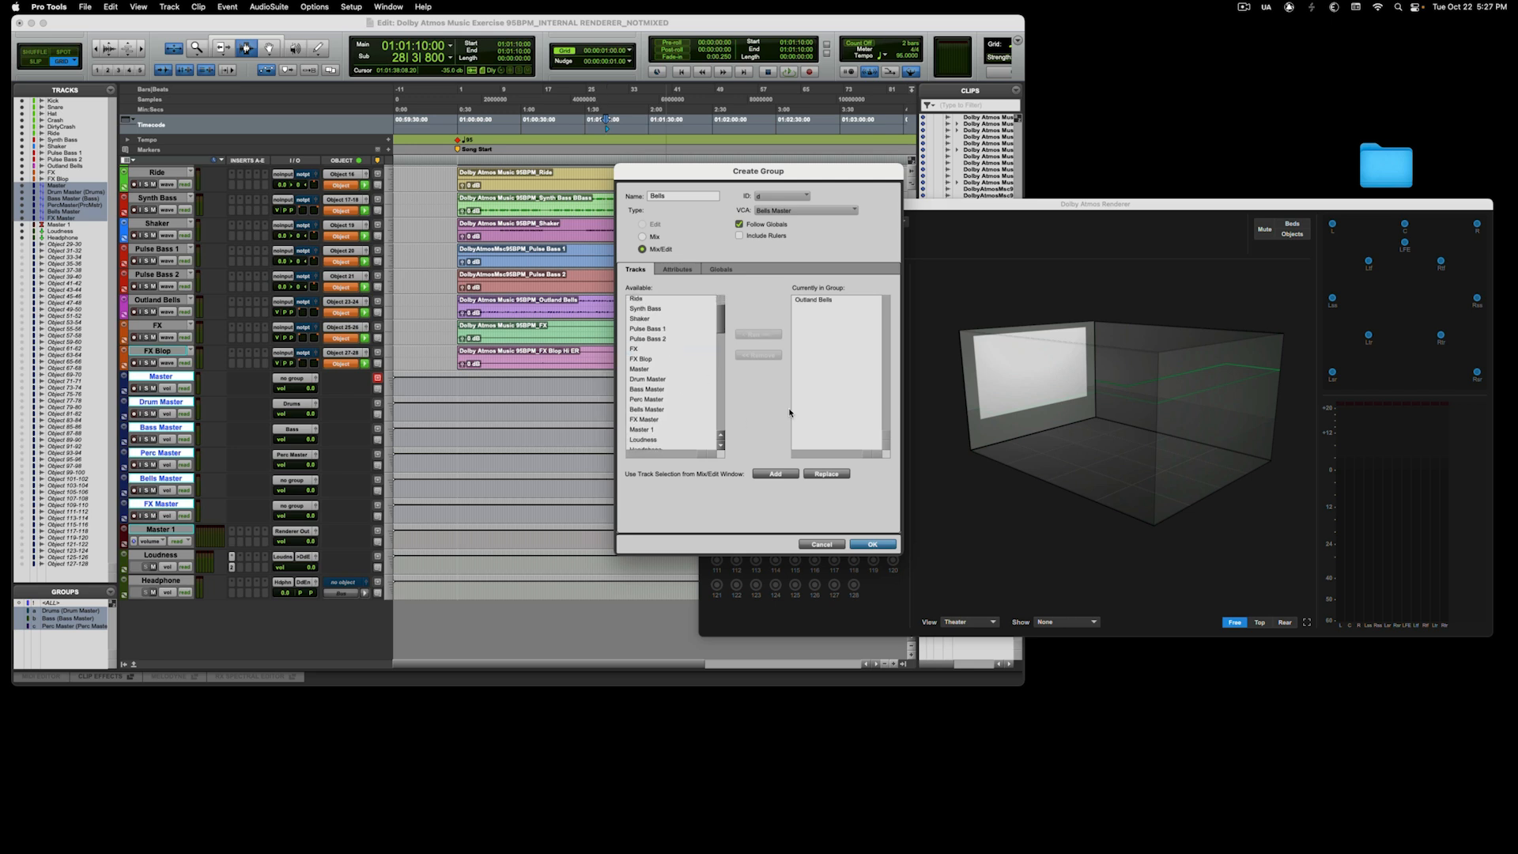
pyautogui.click(872, 544)
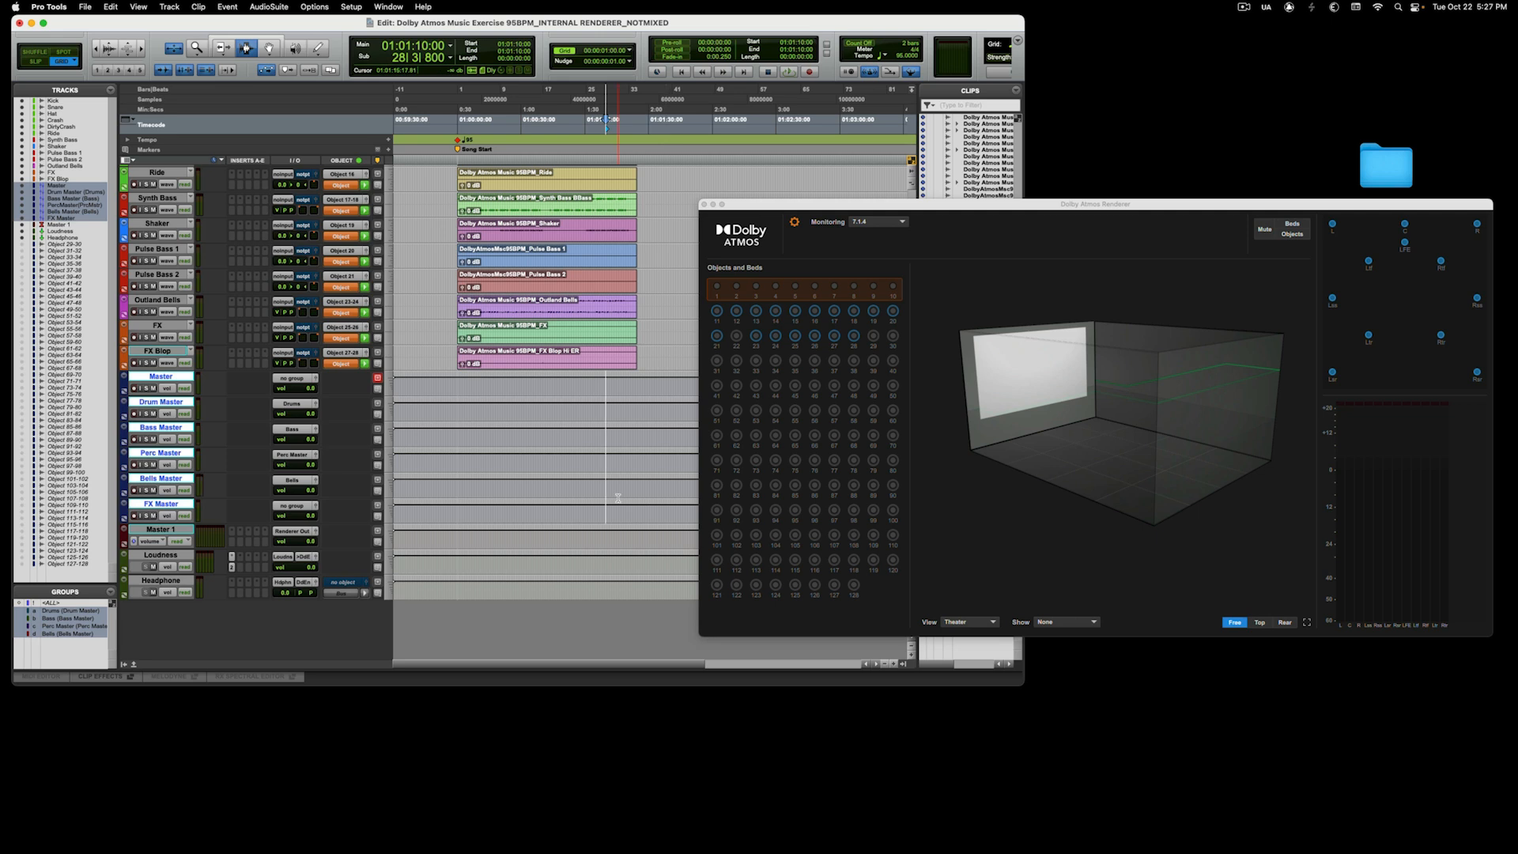
# Start a new group named FX Group and assign it to the FX Master VCA
pyautogui.press('super+g')
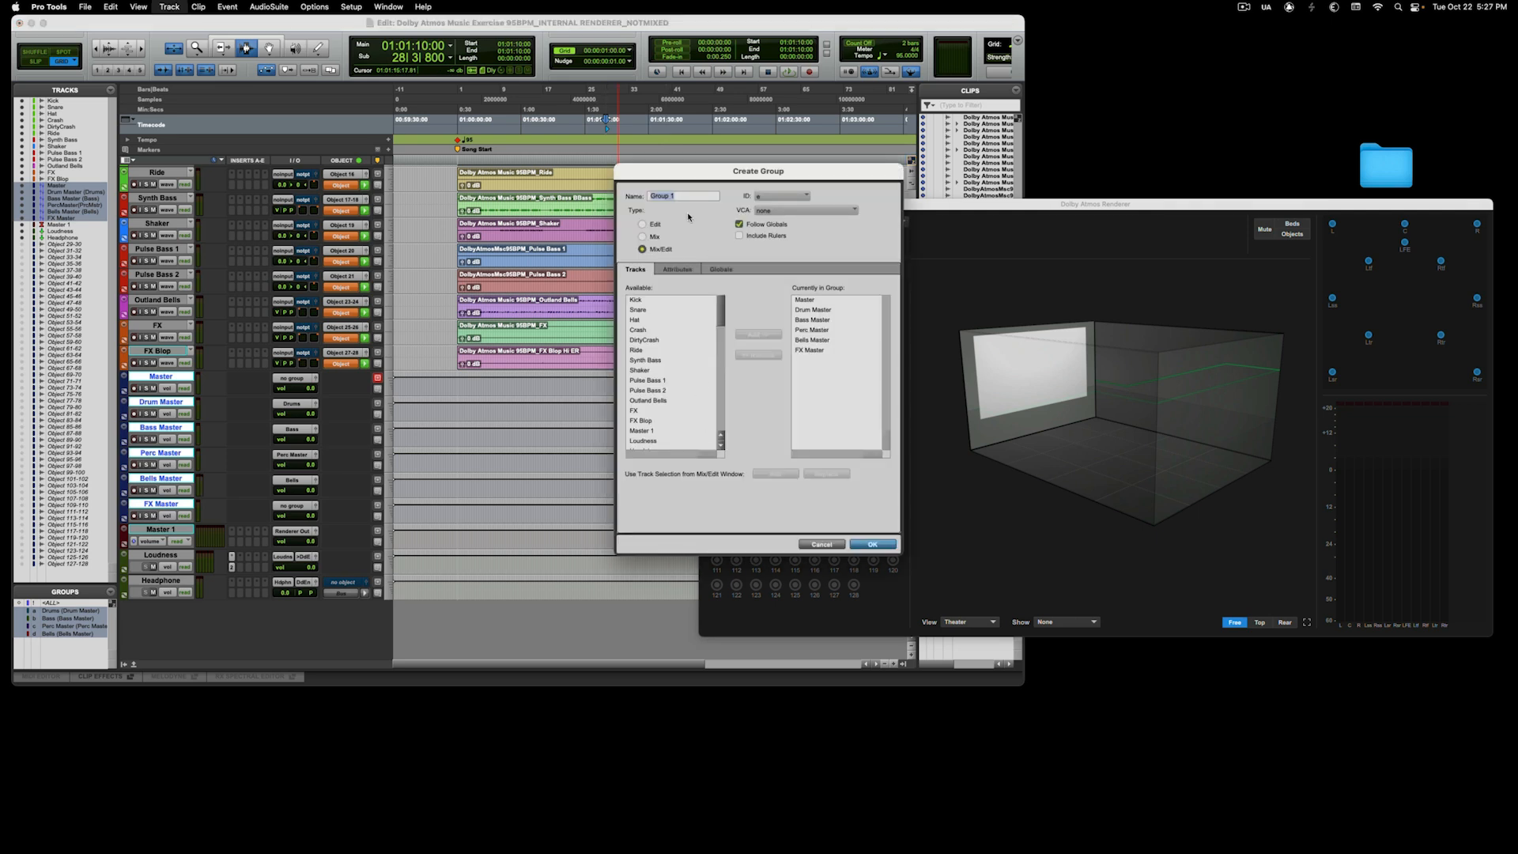
pyautogui.write('FX Group')
pyautogui.click(812, 211)
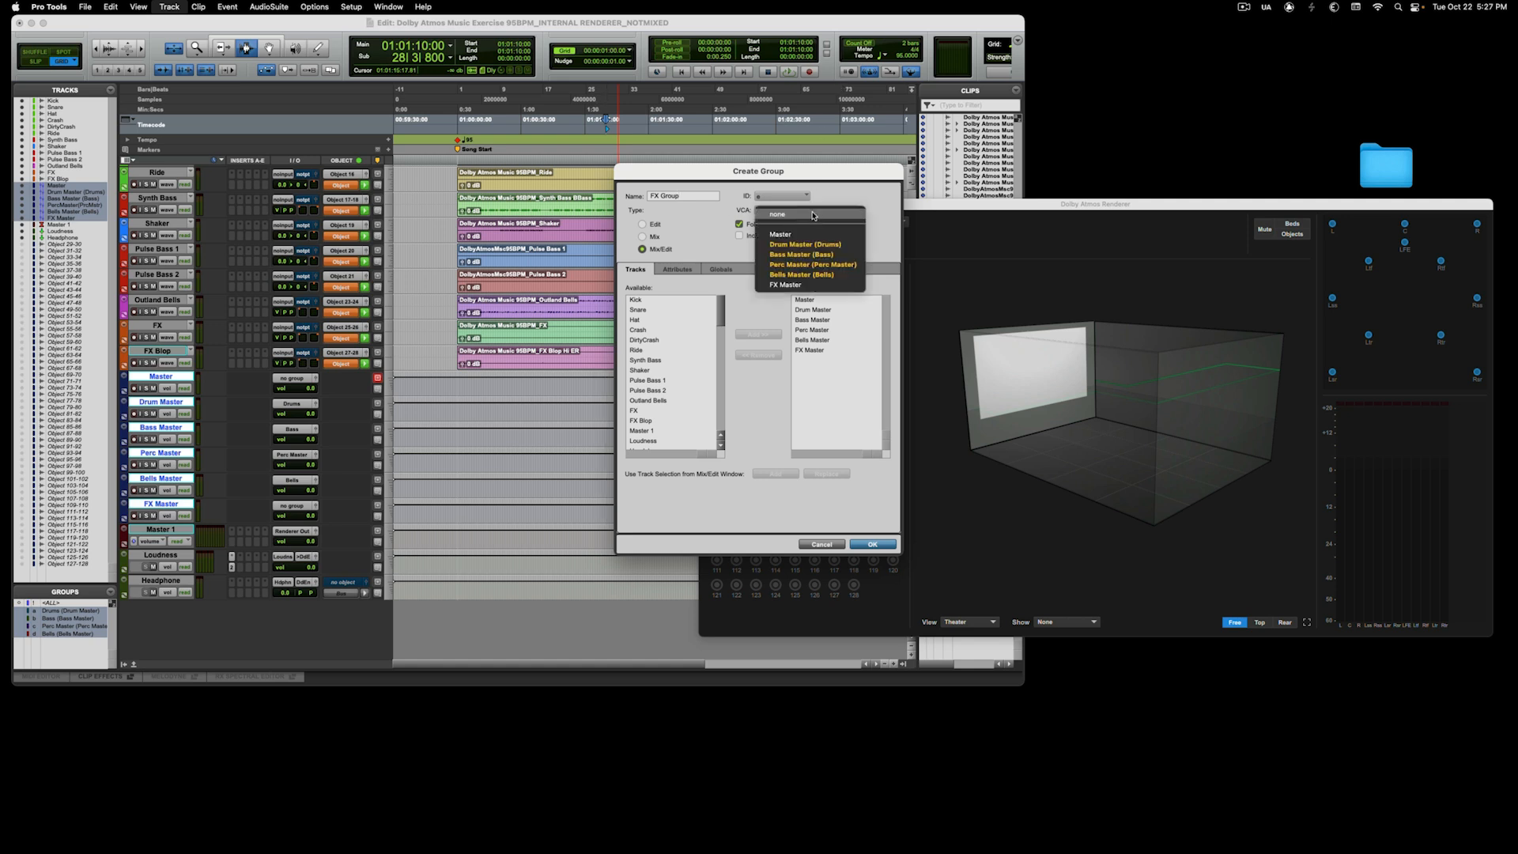
pyautogui.click(811, 285)
# Replace the FX Group's members with the FX and FX Blop tracks, and create the group
pyautogui.click(812, 303)
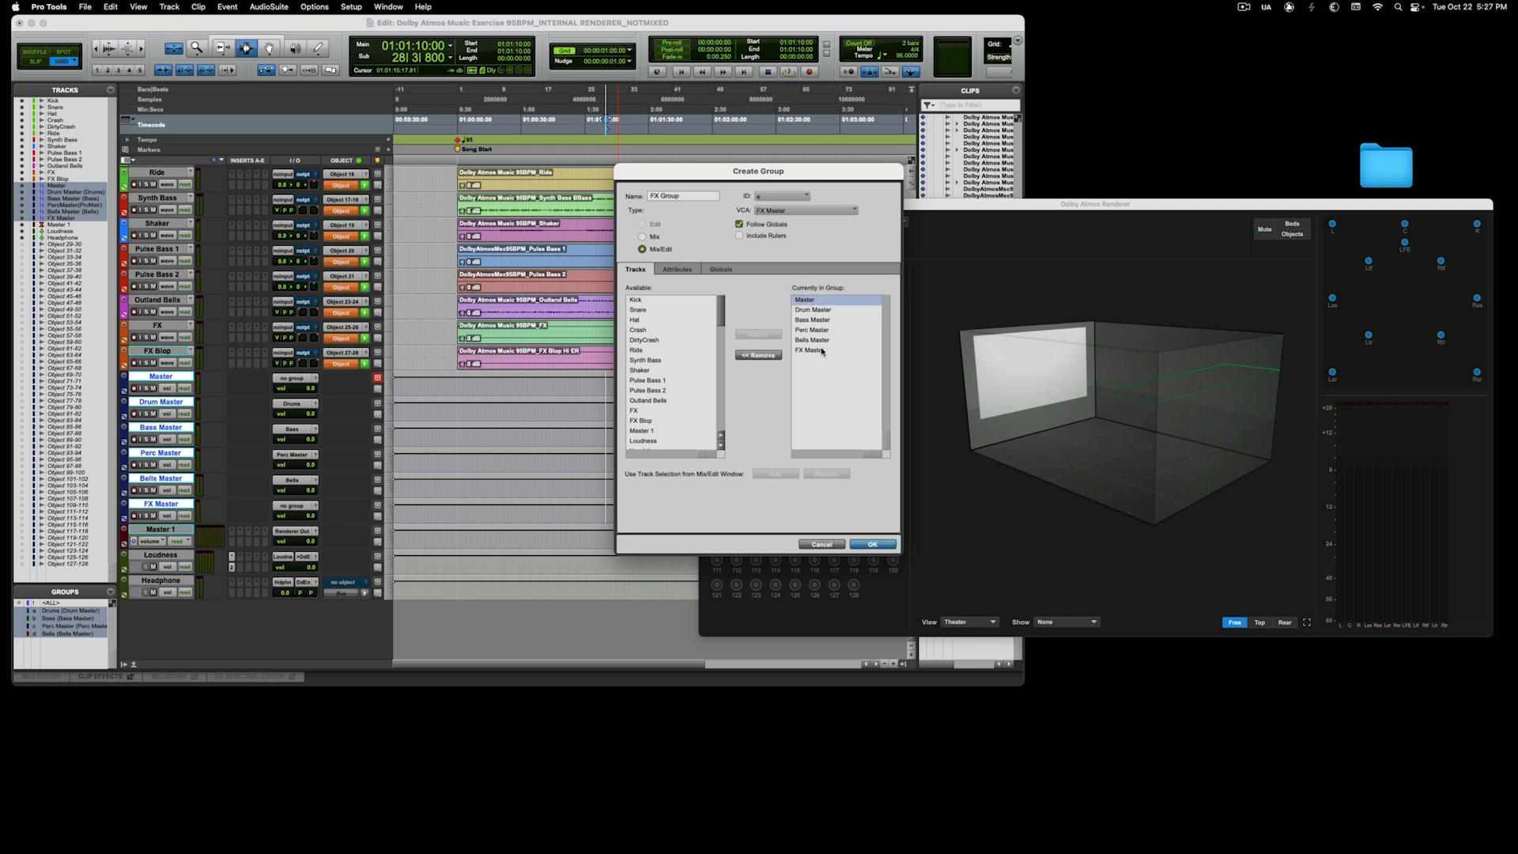
pyautogui.keyDown('shift'); pyautogui.click(809, 350); pyautogui.keyUp('shift')
pyautogui.click(757, 355)
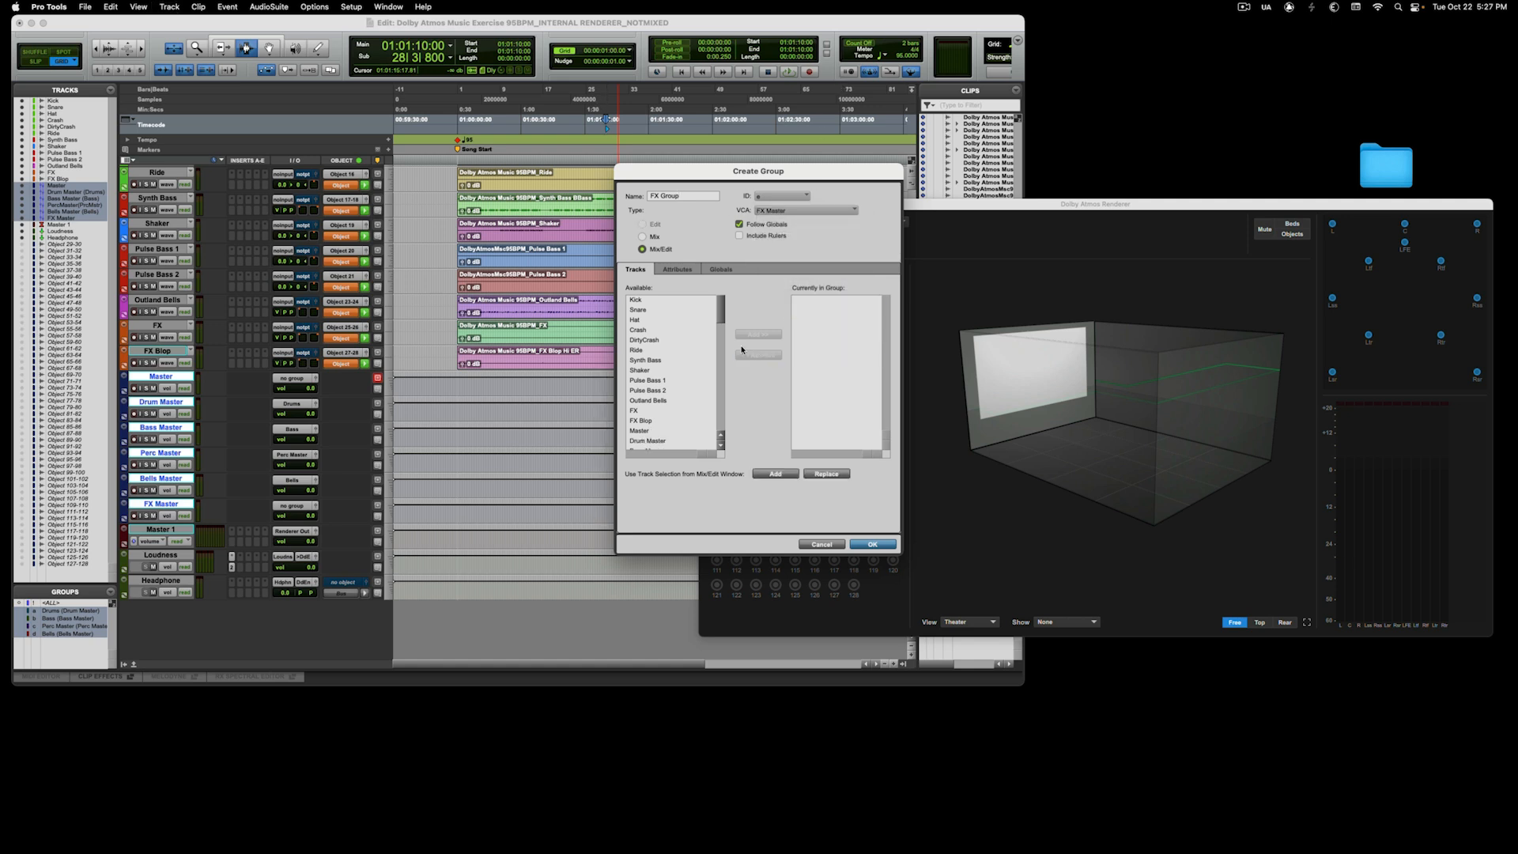
pyautogui.doubleClick(686, 411)
pyautogui.doubleClick(684, 412)
pyautogui.click(871, 545)
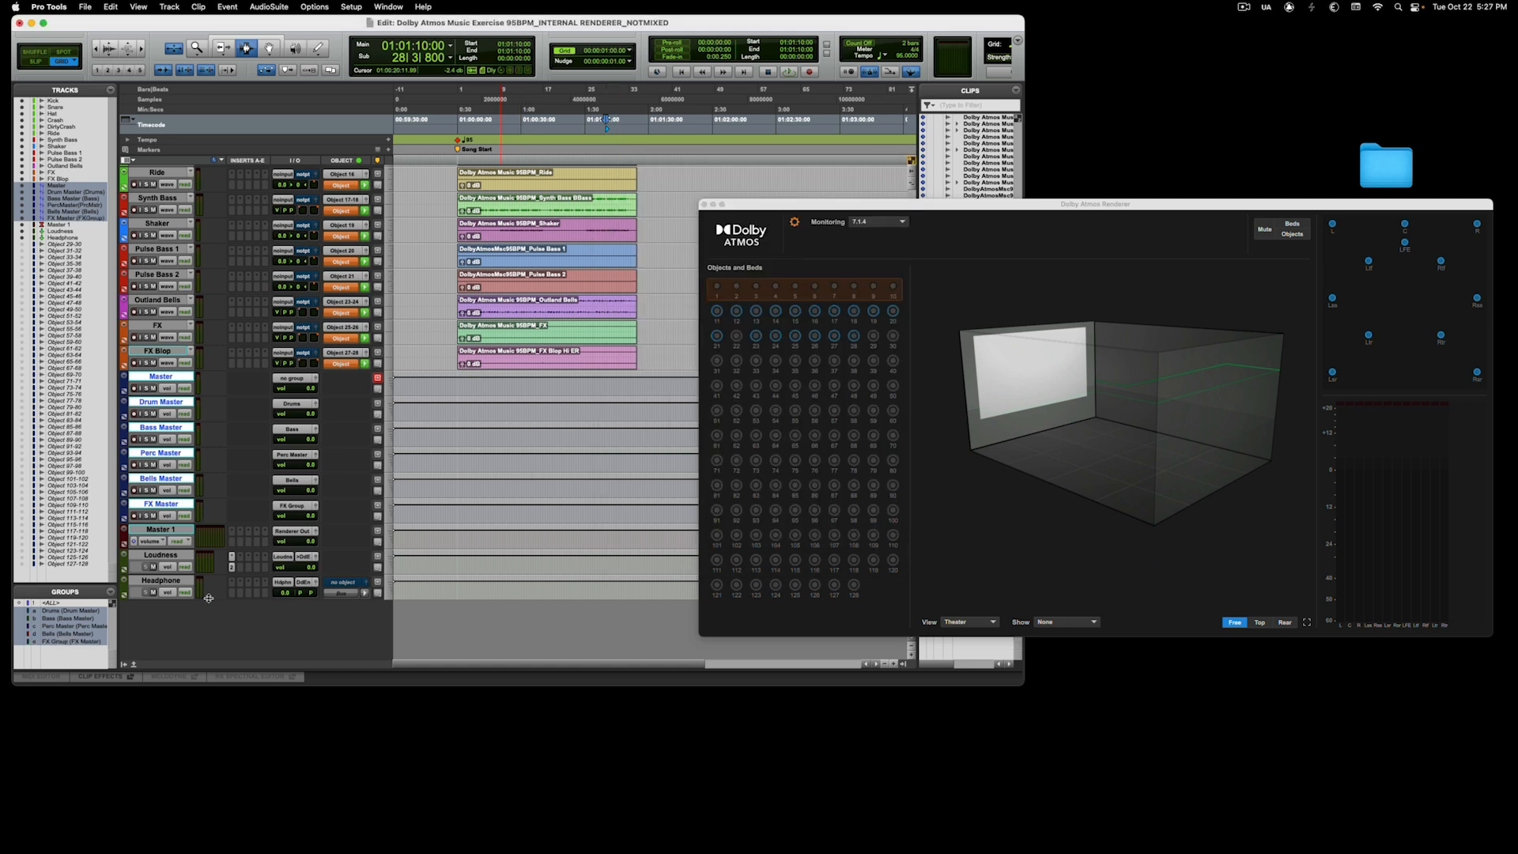
# Create a group named Master assigned to the Master VCA, removing the Master track from its members and keeping the other five masters
pyautogui.press('super+g')
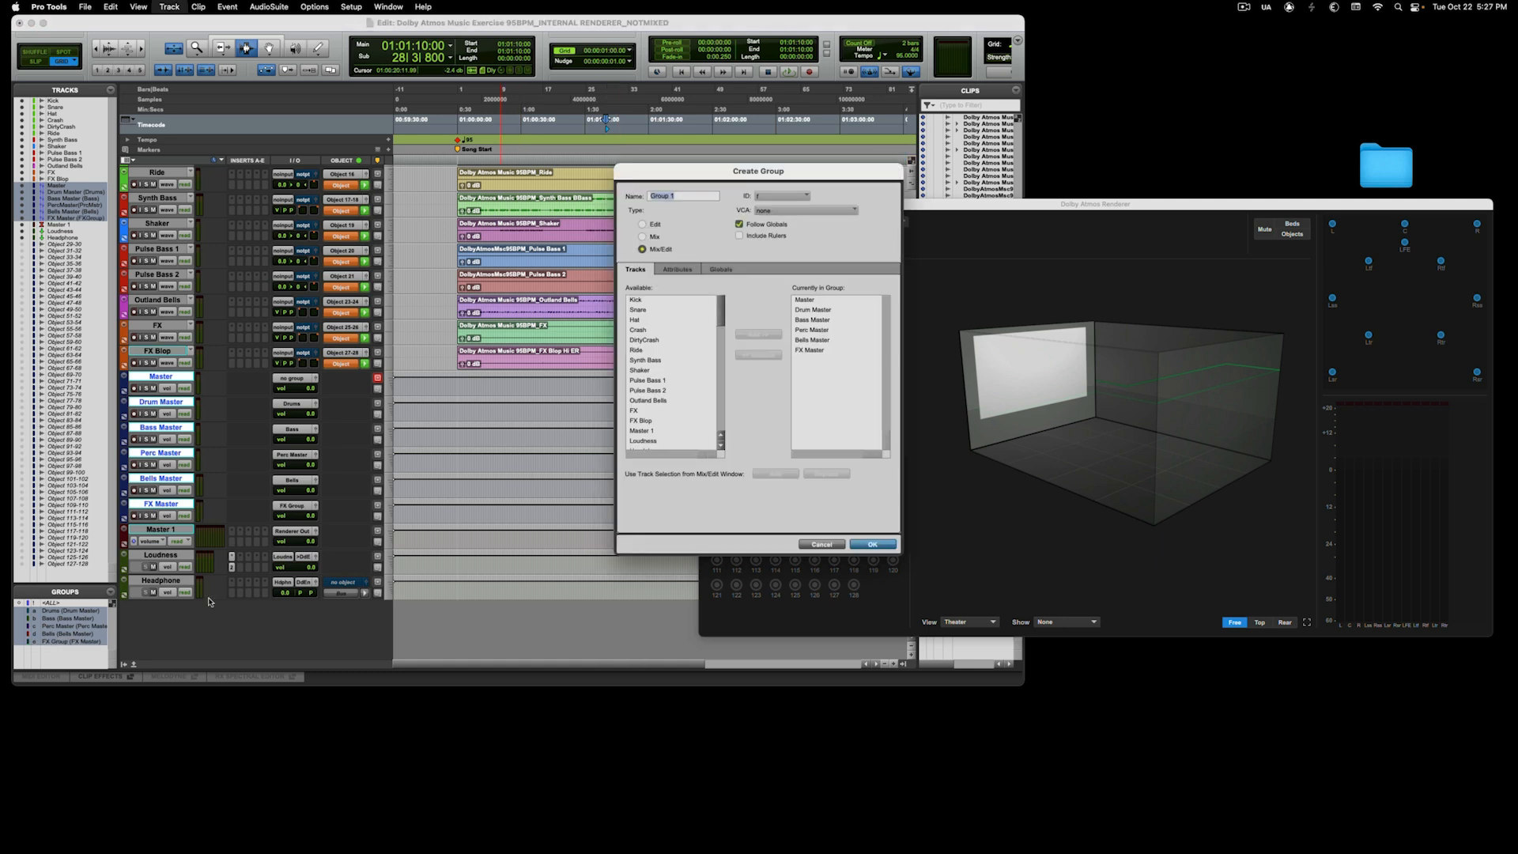
pyautogui.write('Master')
pyautogui.click(799, 209)
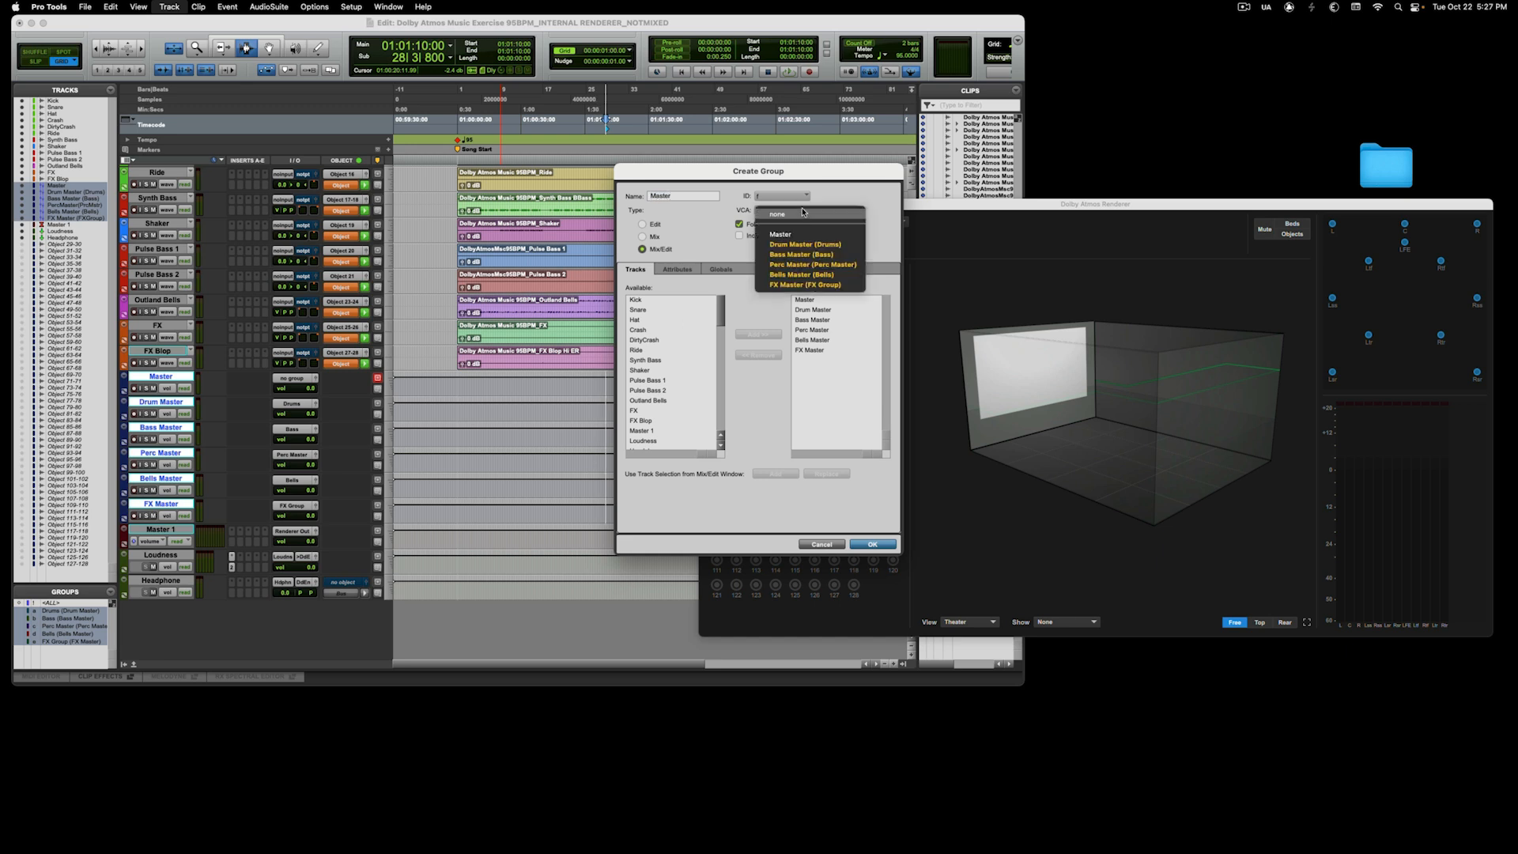
pyautogui.click(796, 234)
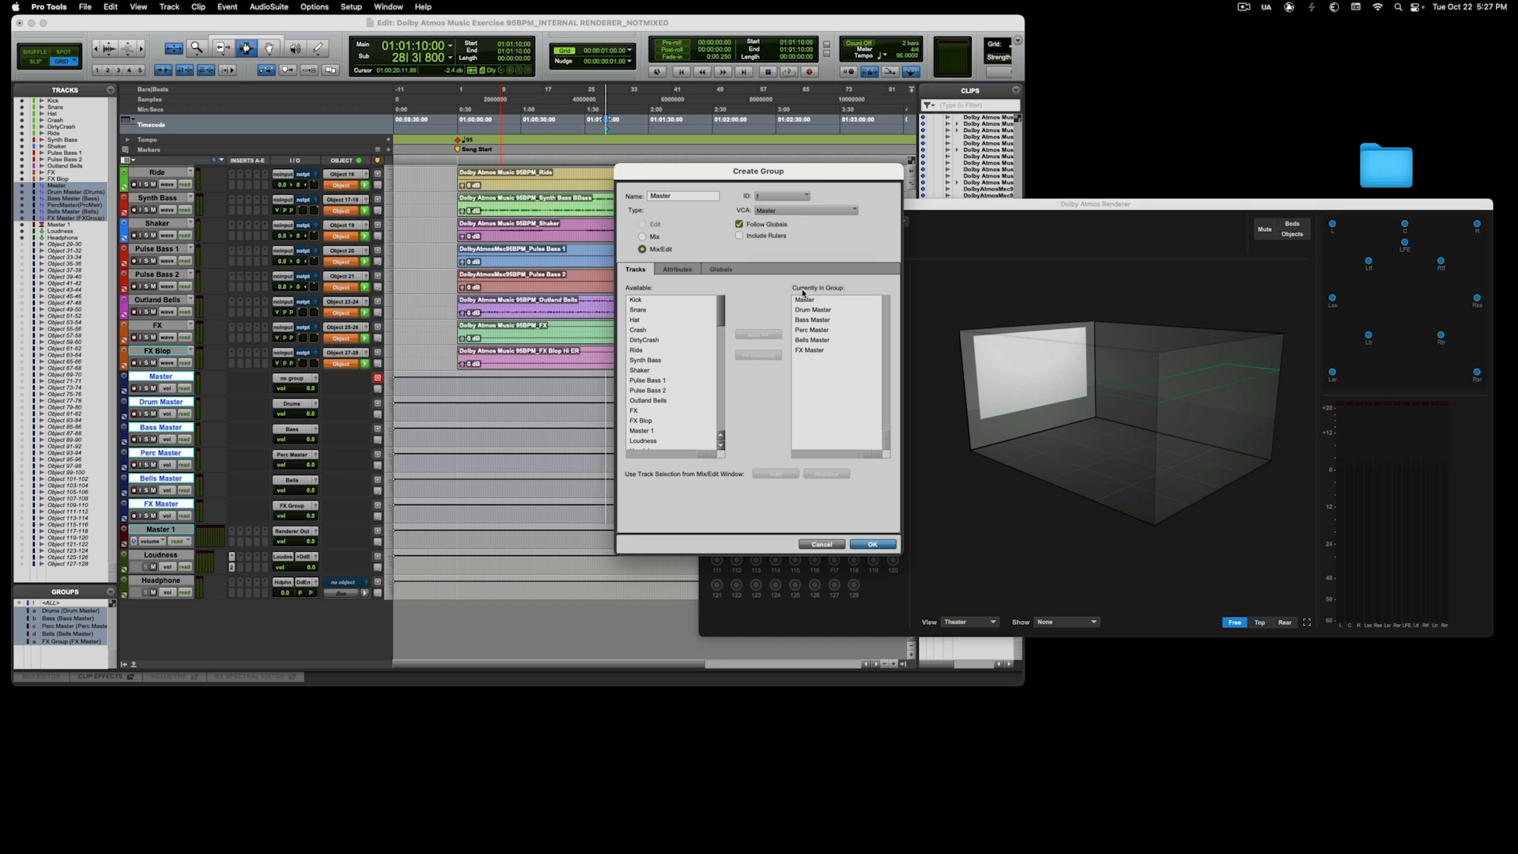
pyautogui.doubleClick(807, 301)
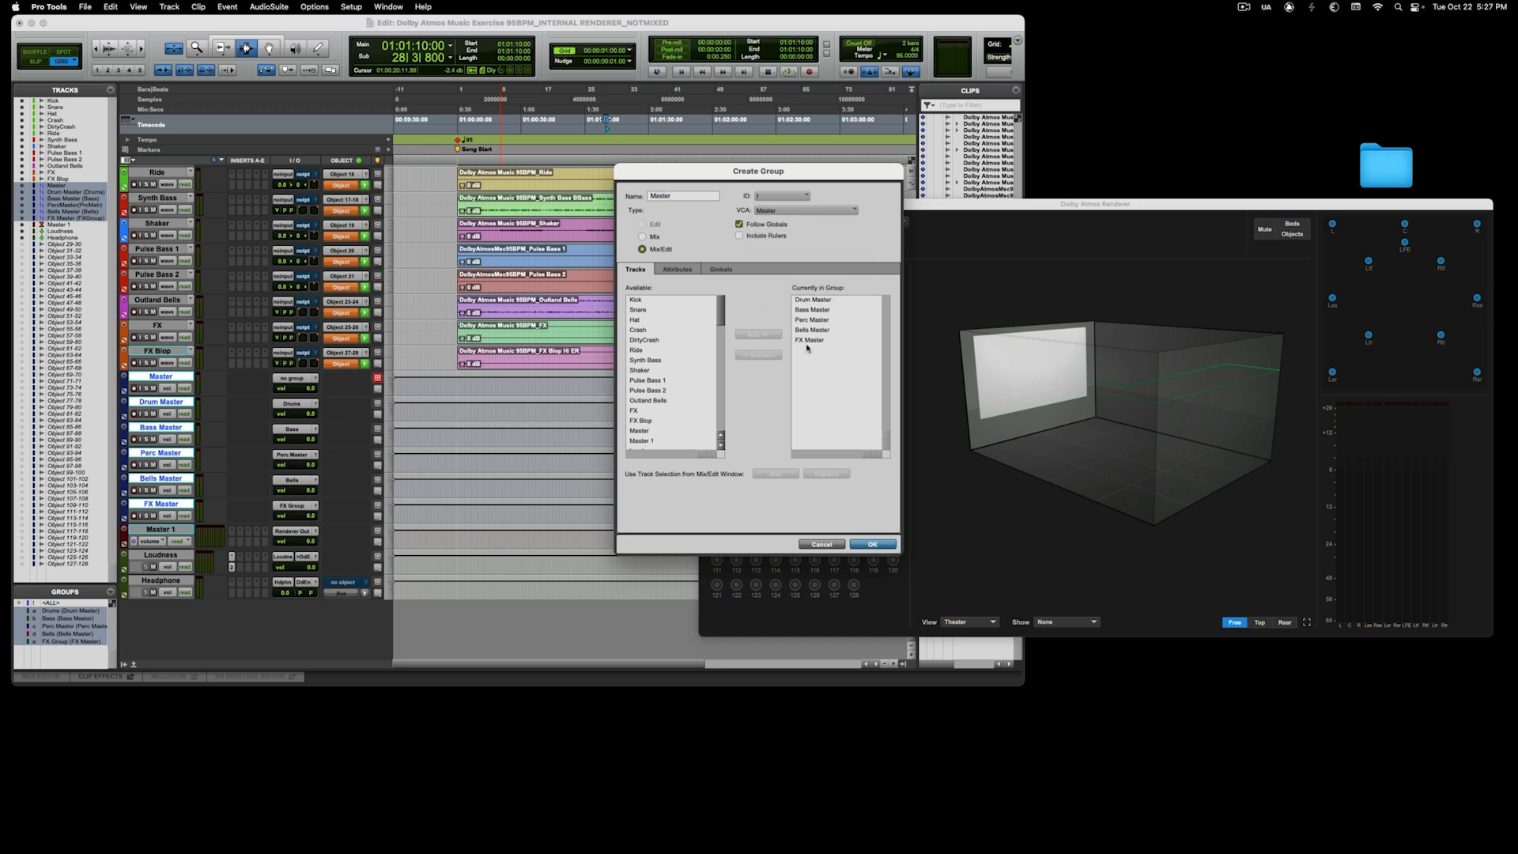
pyautogui.click(873, 544)
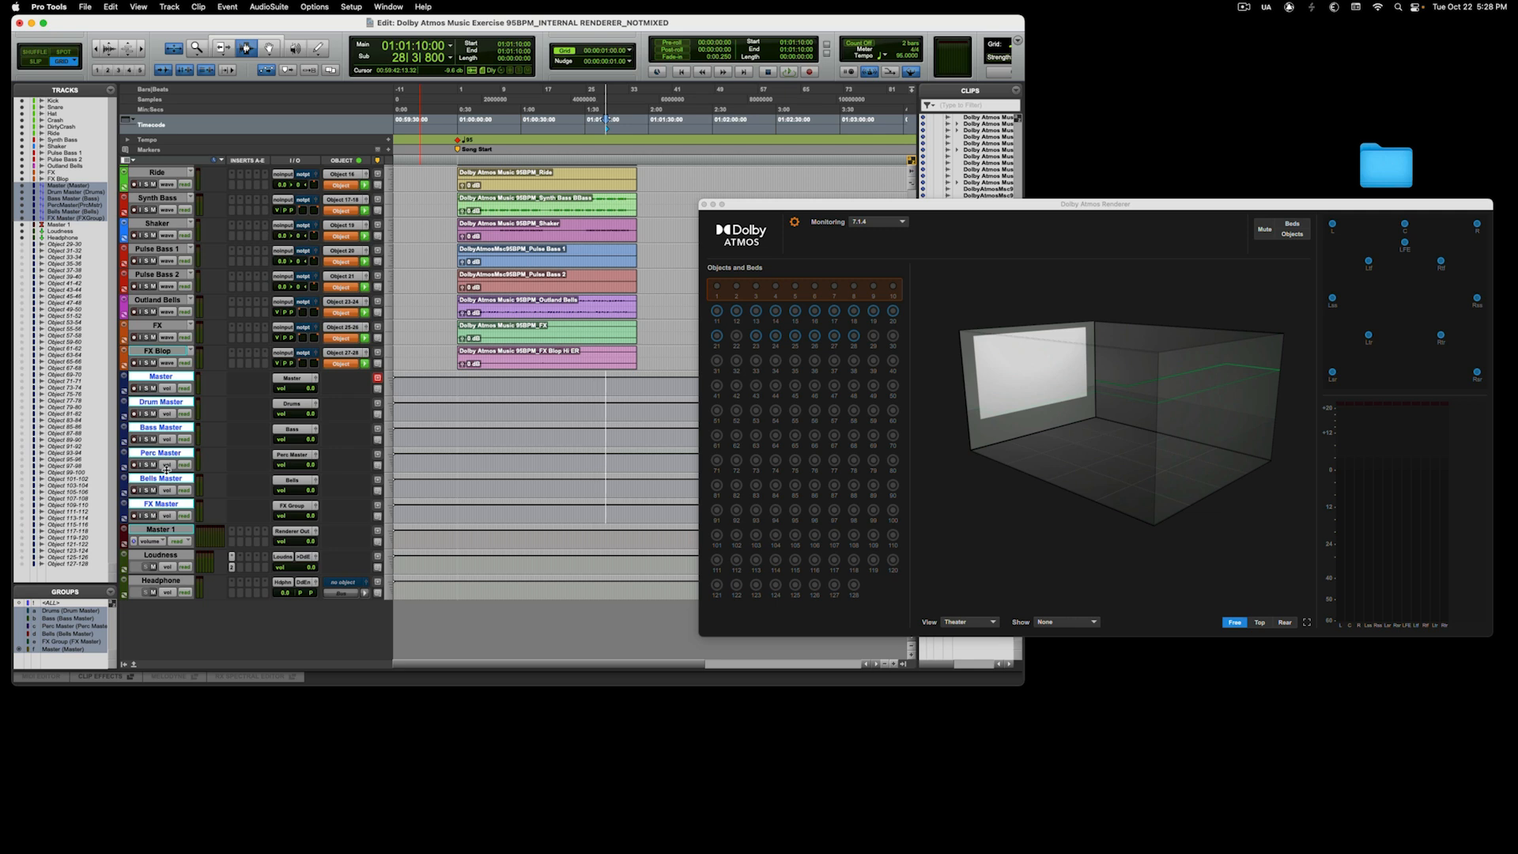
# Solo the drum tracks Kick through Ride and lower the Drum Master volume during playback to test the VCA
pyautogui.scroll(5, 169, 409)
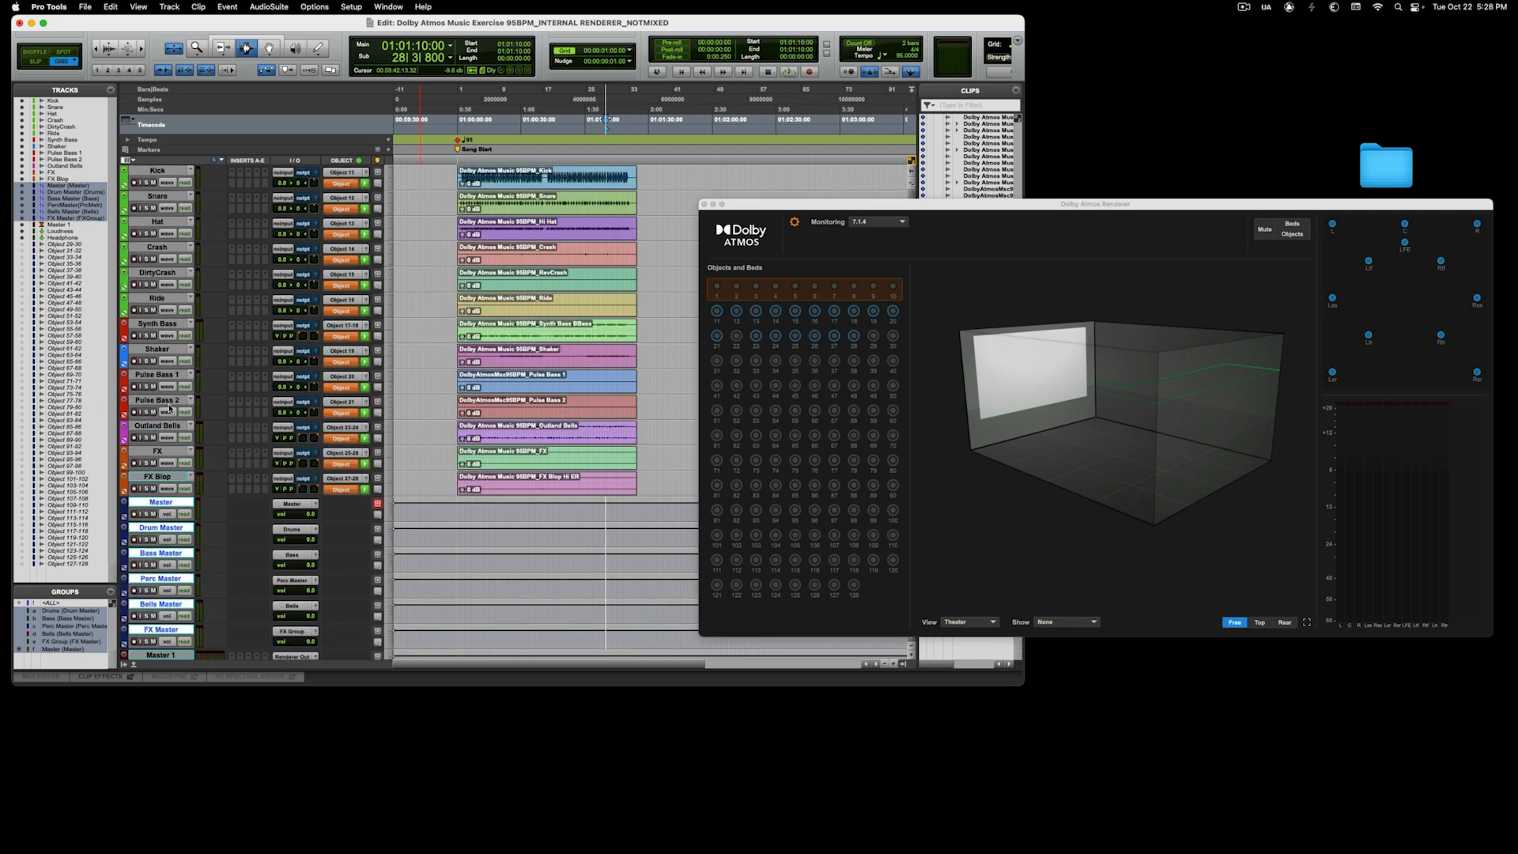
pyautogui.click(172, 170)
pyautogui.keyDown('shift'); pyautogui.click(157, 298); pyautogui.keyUp('shift')
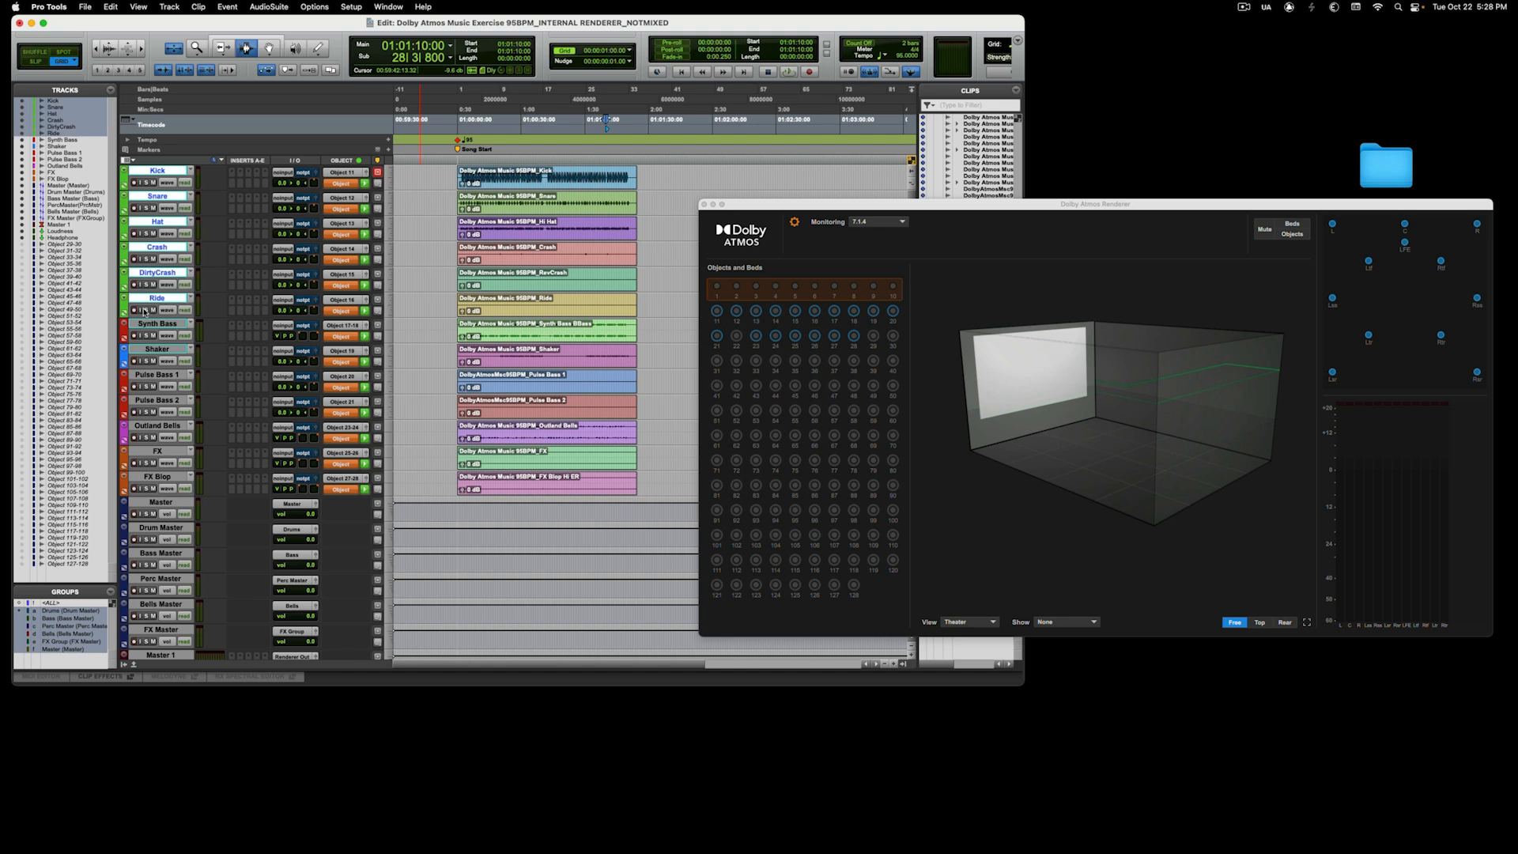
pyautogui.press('space')
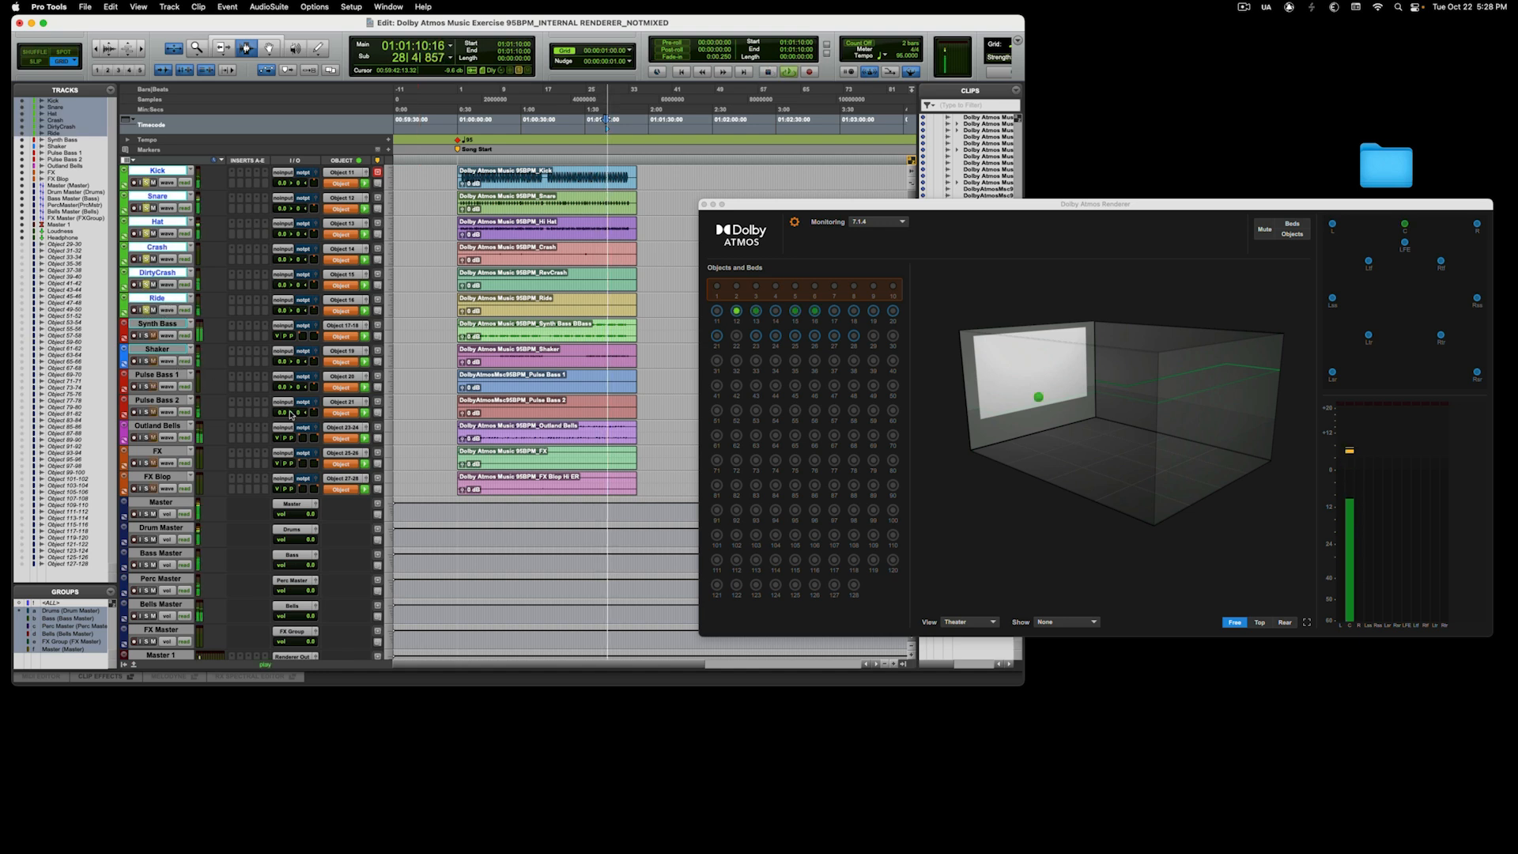
pyautogui.scroll(-6, 188, 428)
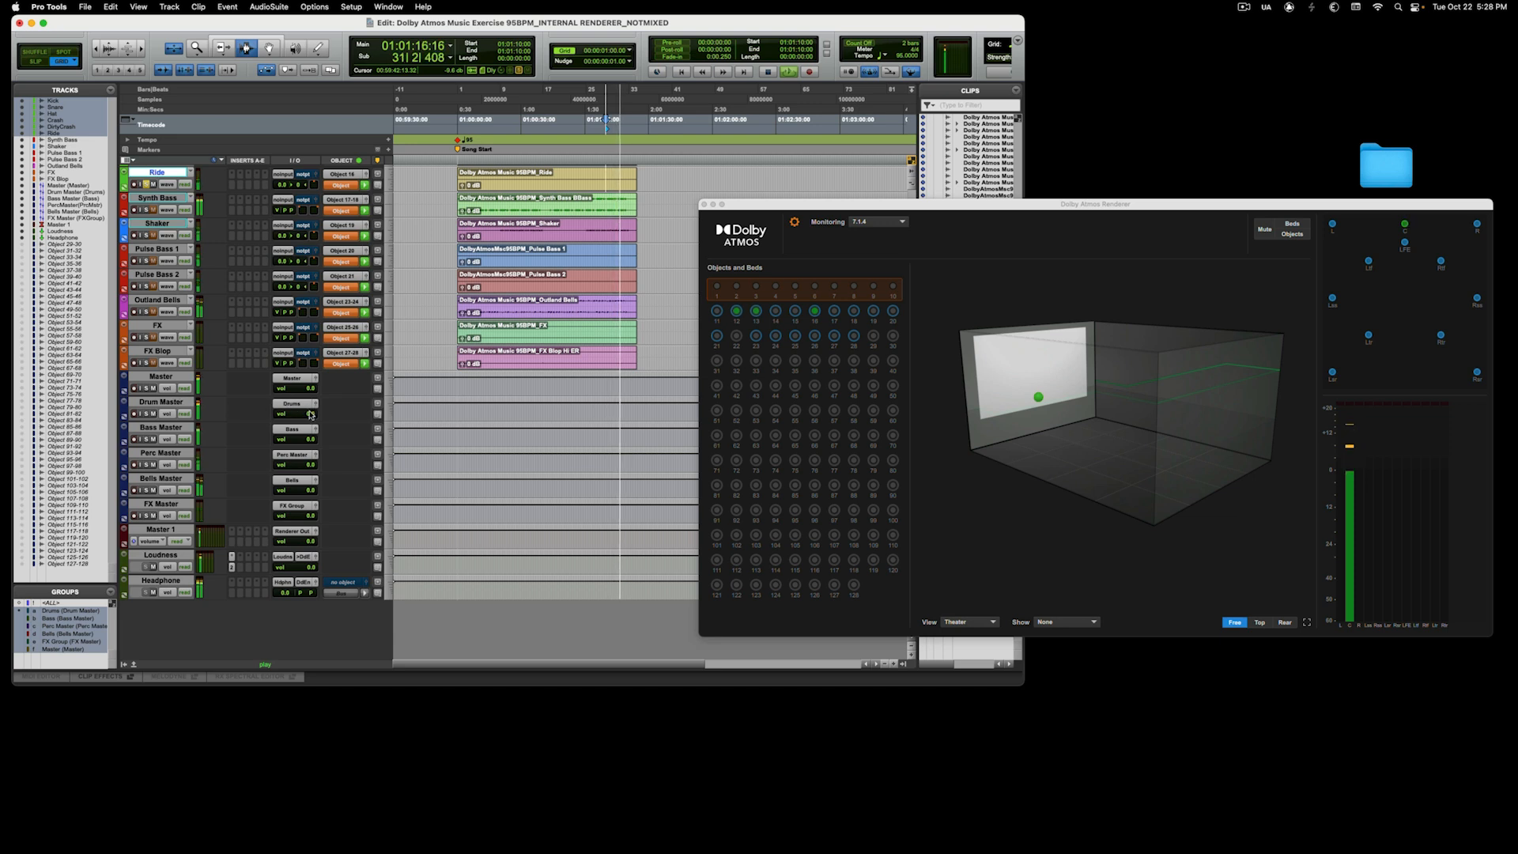
pyautogui.moveTo(298, 412)
pyautogui.mouseDown()
pyautogui.moveTo(308, 457)
pyautogui.moveTo(309, 428)
pyautogui.mouseUp()
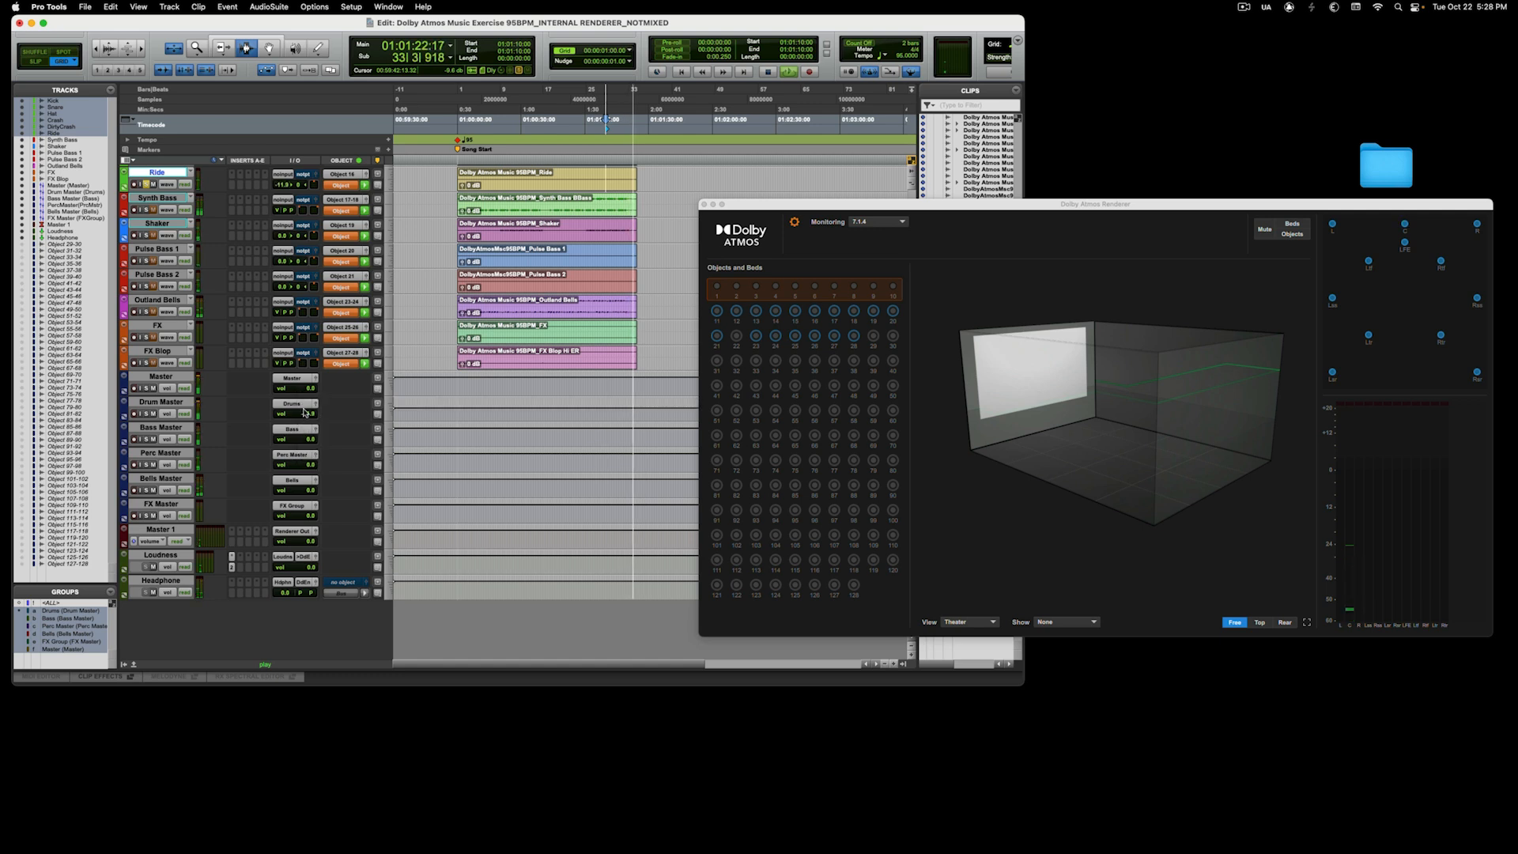
pyautogui.press('space')
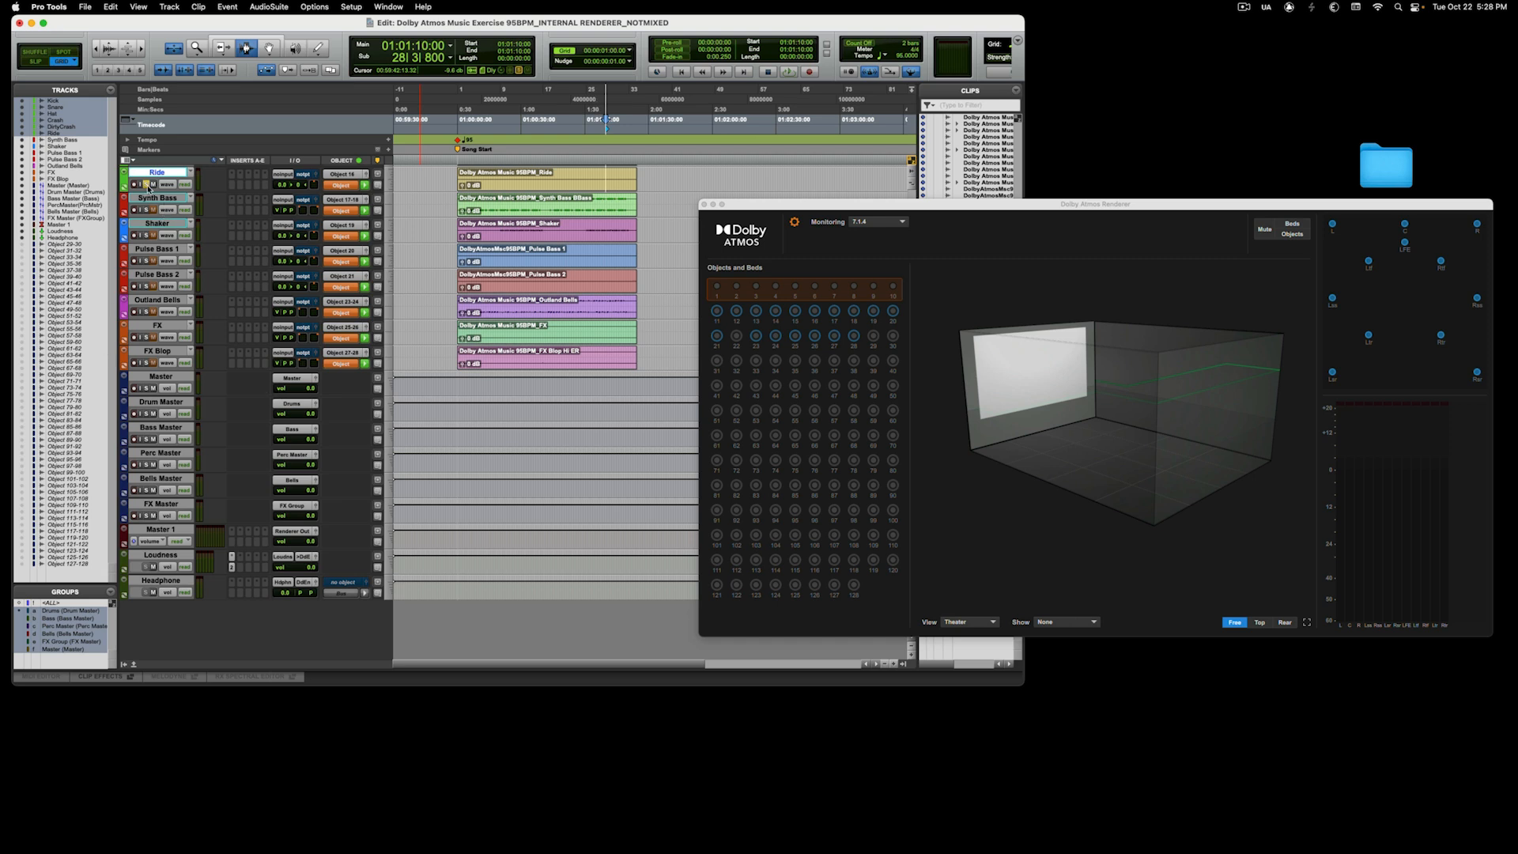
# Open the Automation window to review its write-enable options, and close it
pyautogui.scroll(5, 260, 278)
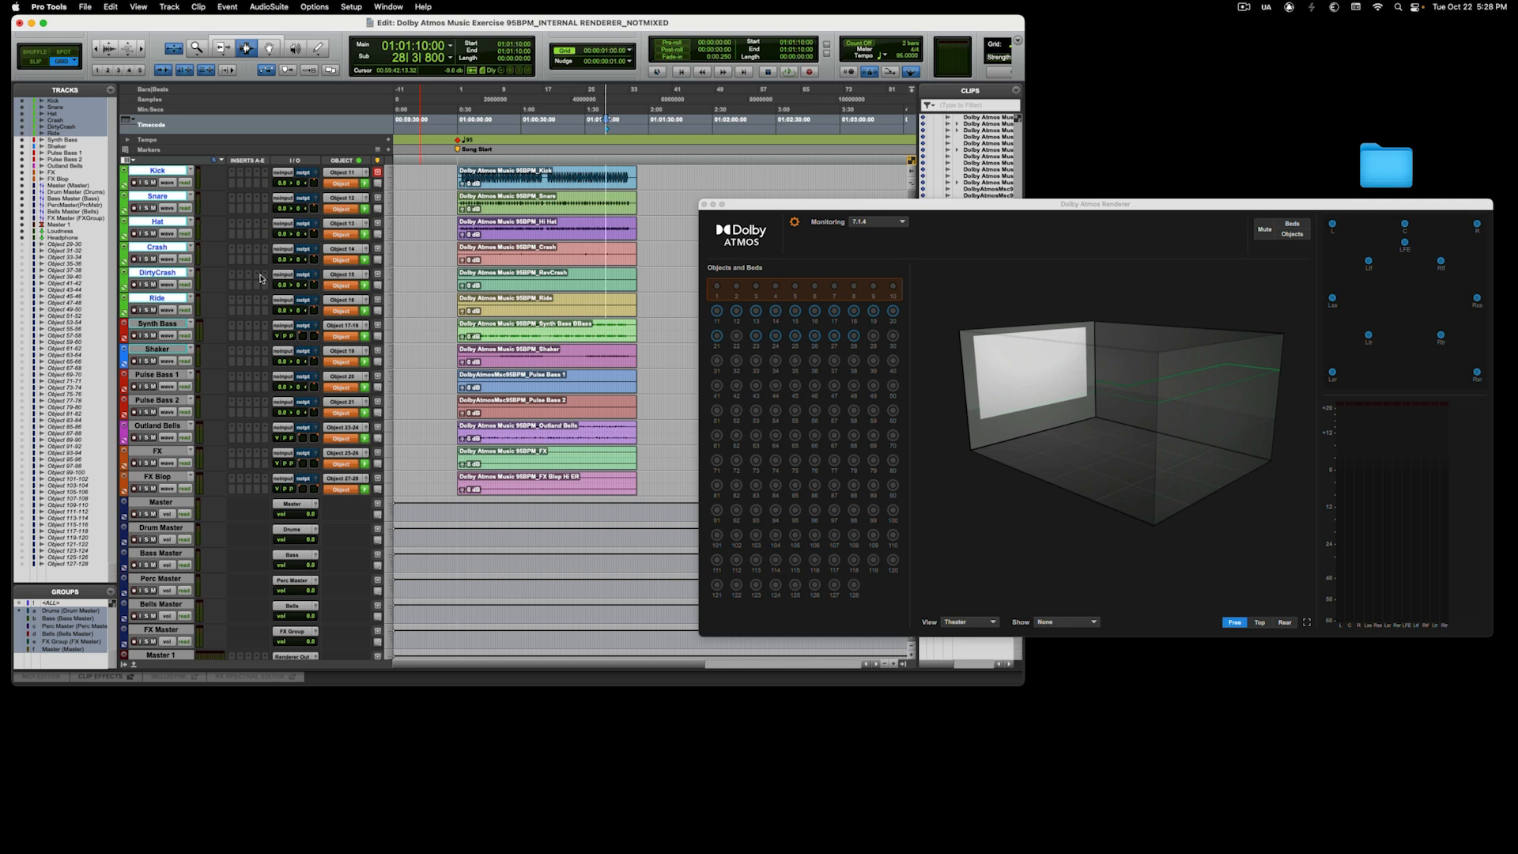
pyautogui.click(387, 7)
pyautogui.moveTo(379, 25)
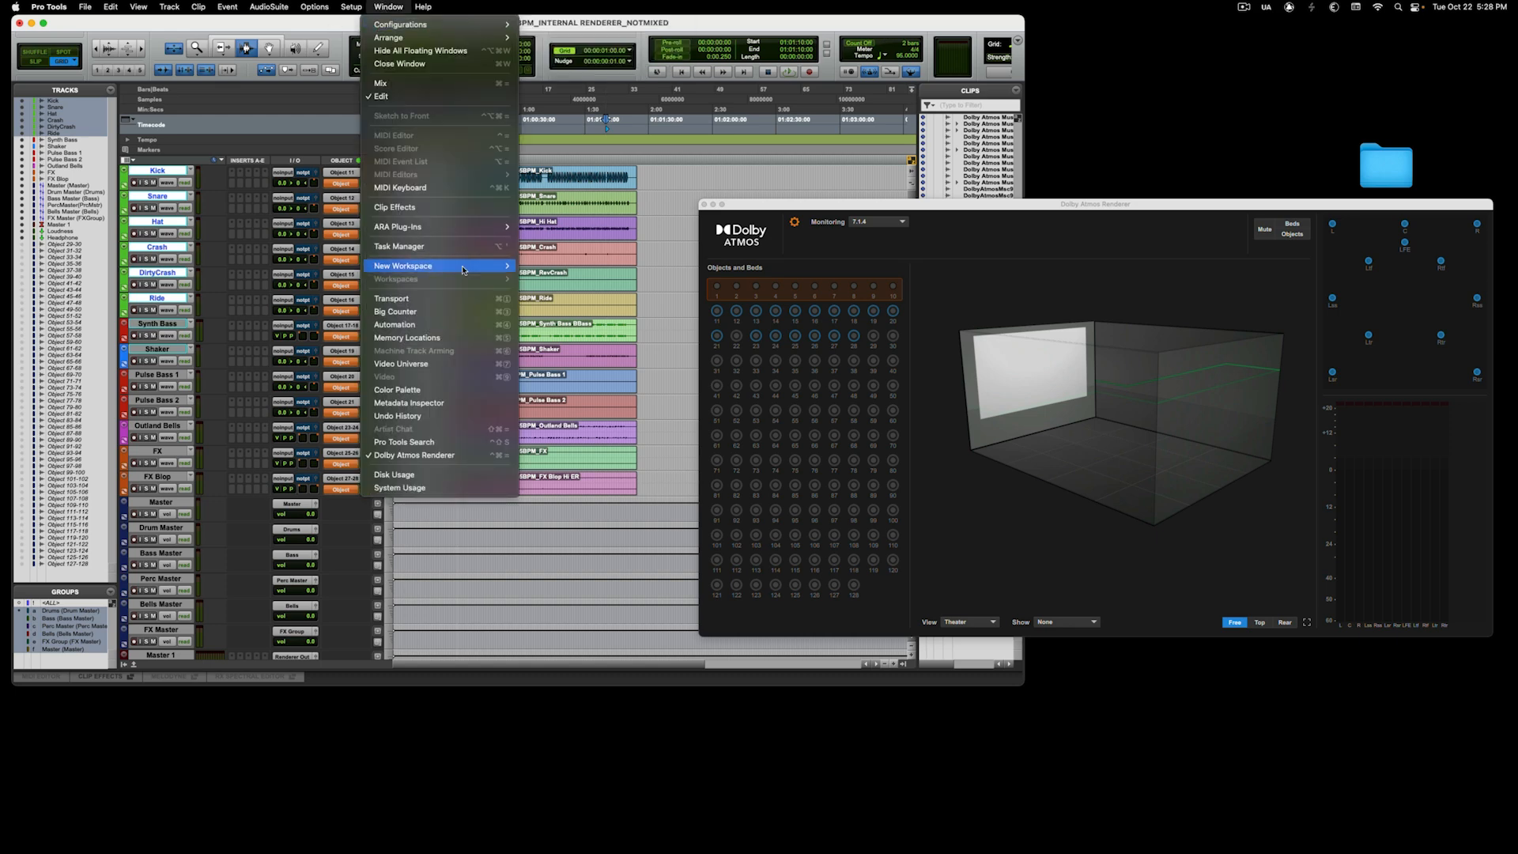
pyautogui.click(456, 325)
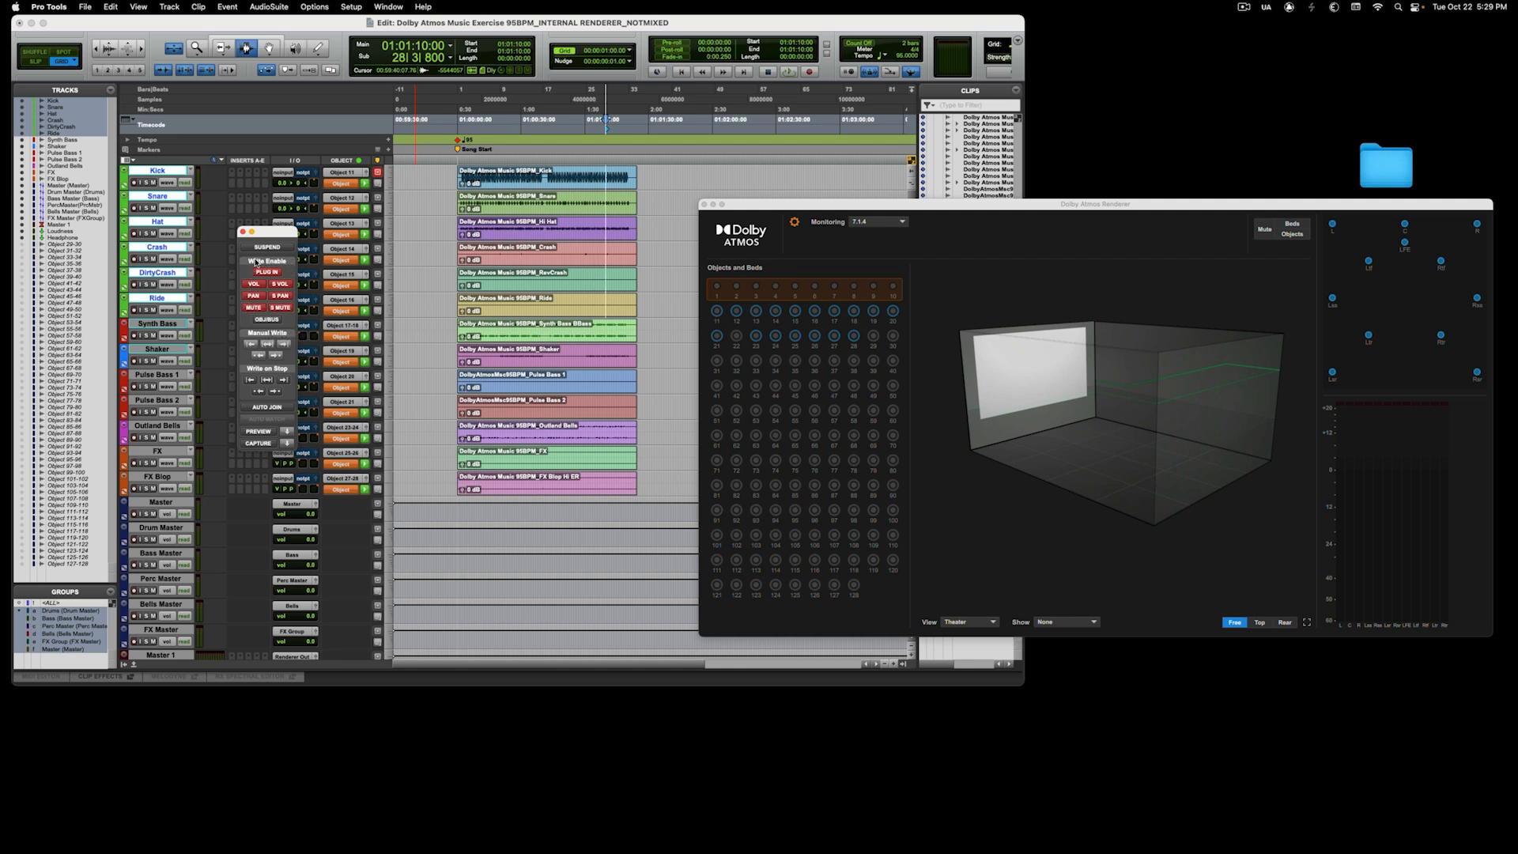
pyautogui.click(244, 233)
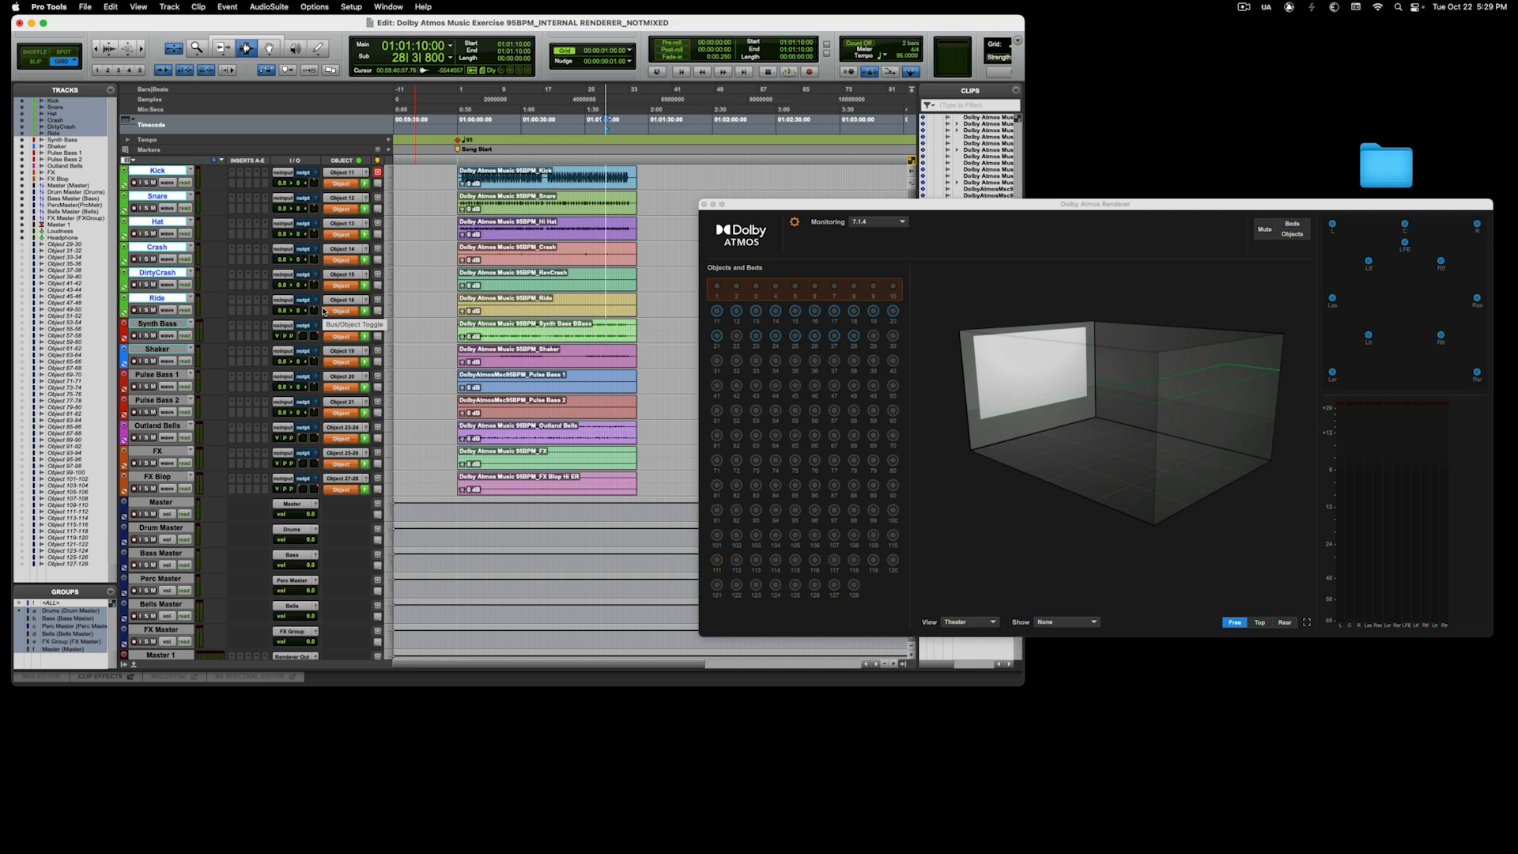
# Create one new stereo instrument track directly below the FX Blop track
pyautogui.click(160, 477)
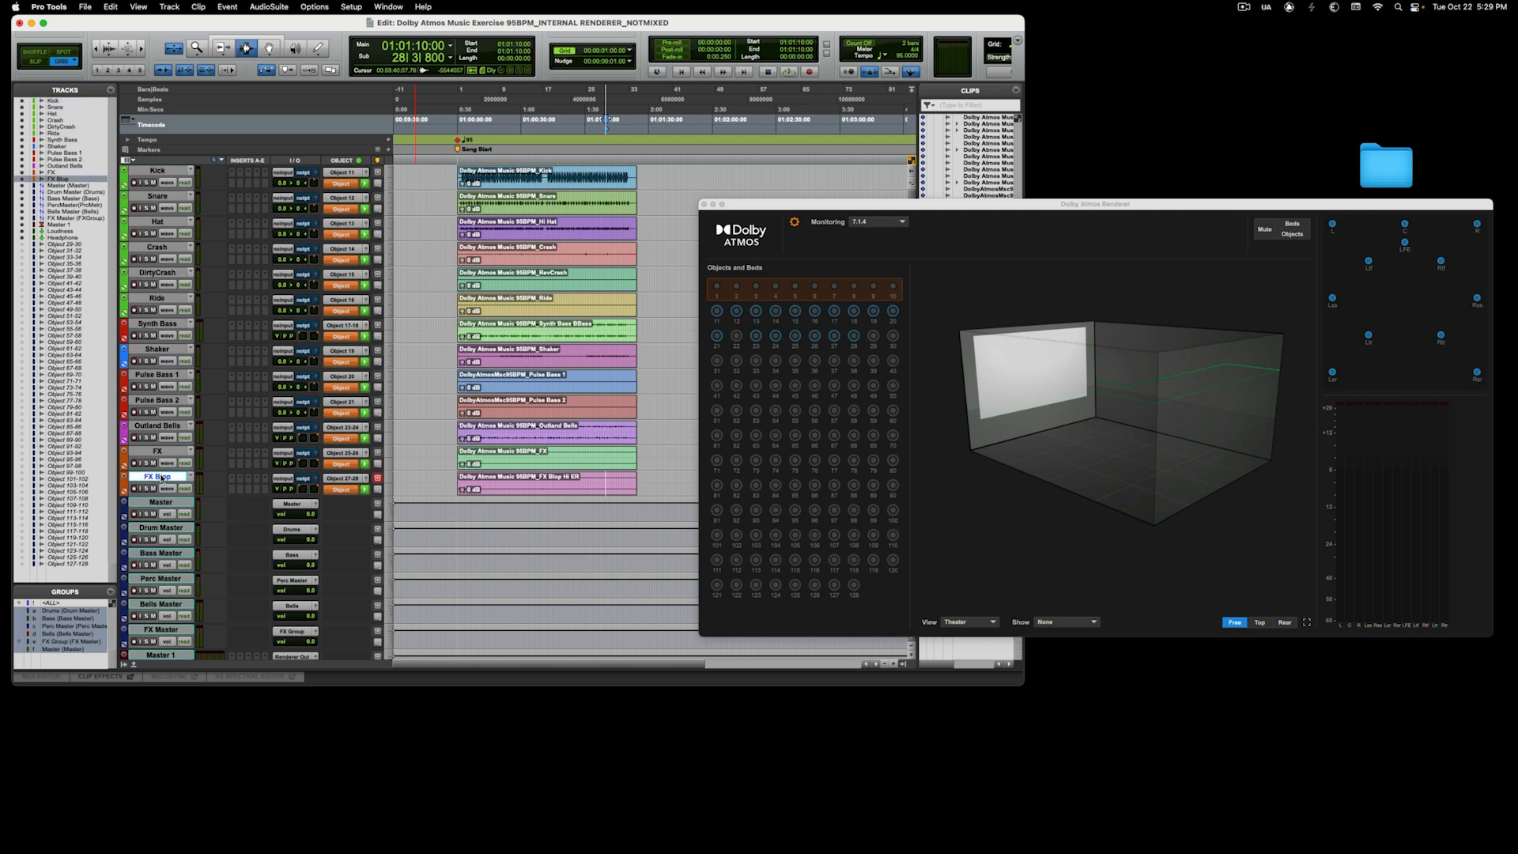
pyautogui.press('super+shift+n')
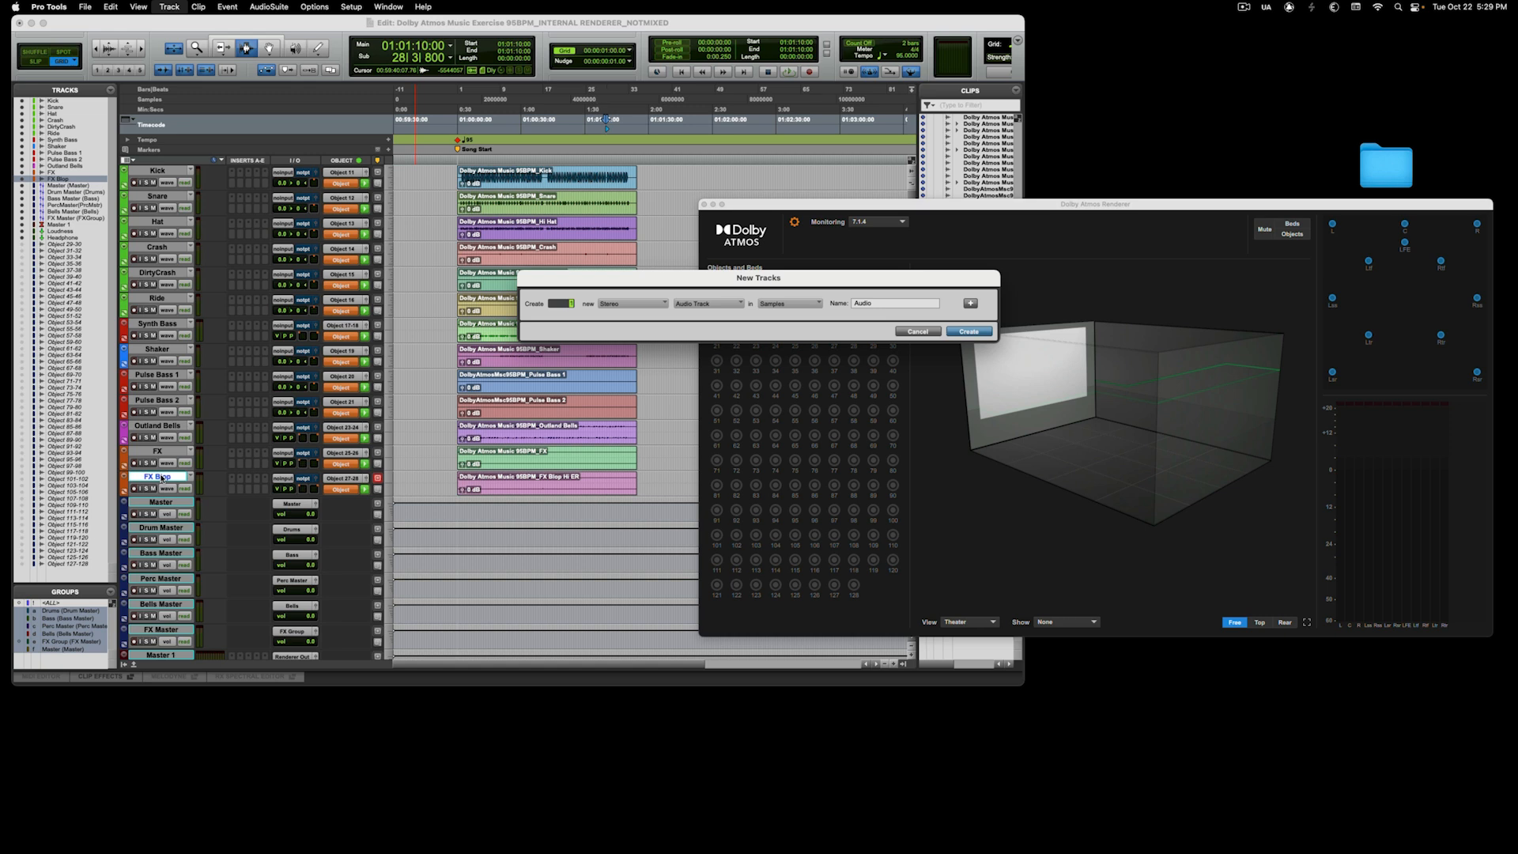
pyautogui.click(705, 304)
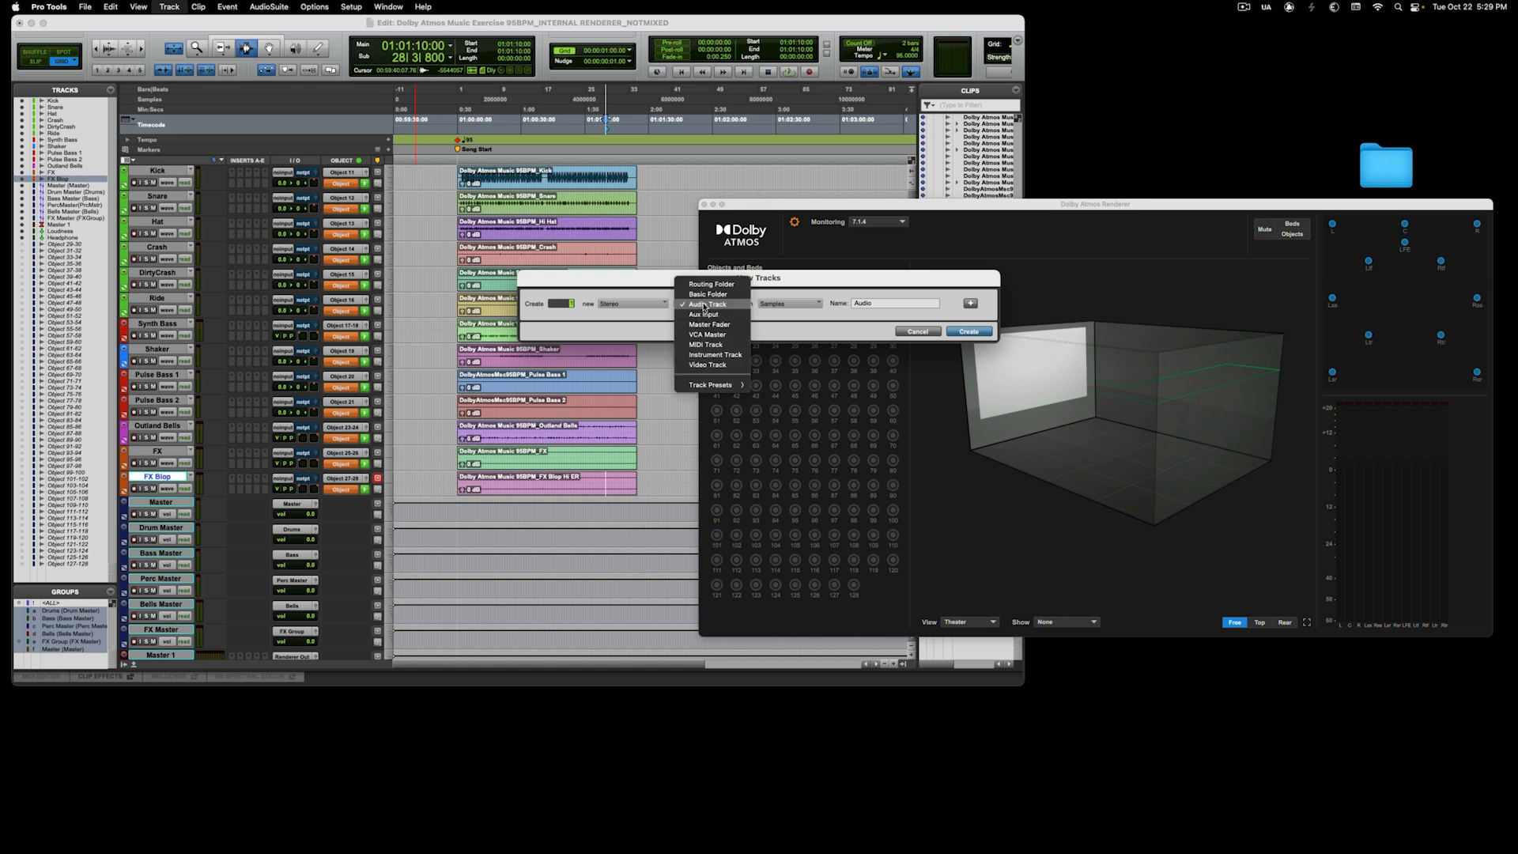
pyautogui.click(710, 355)
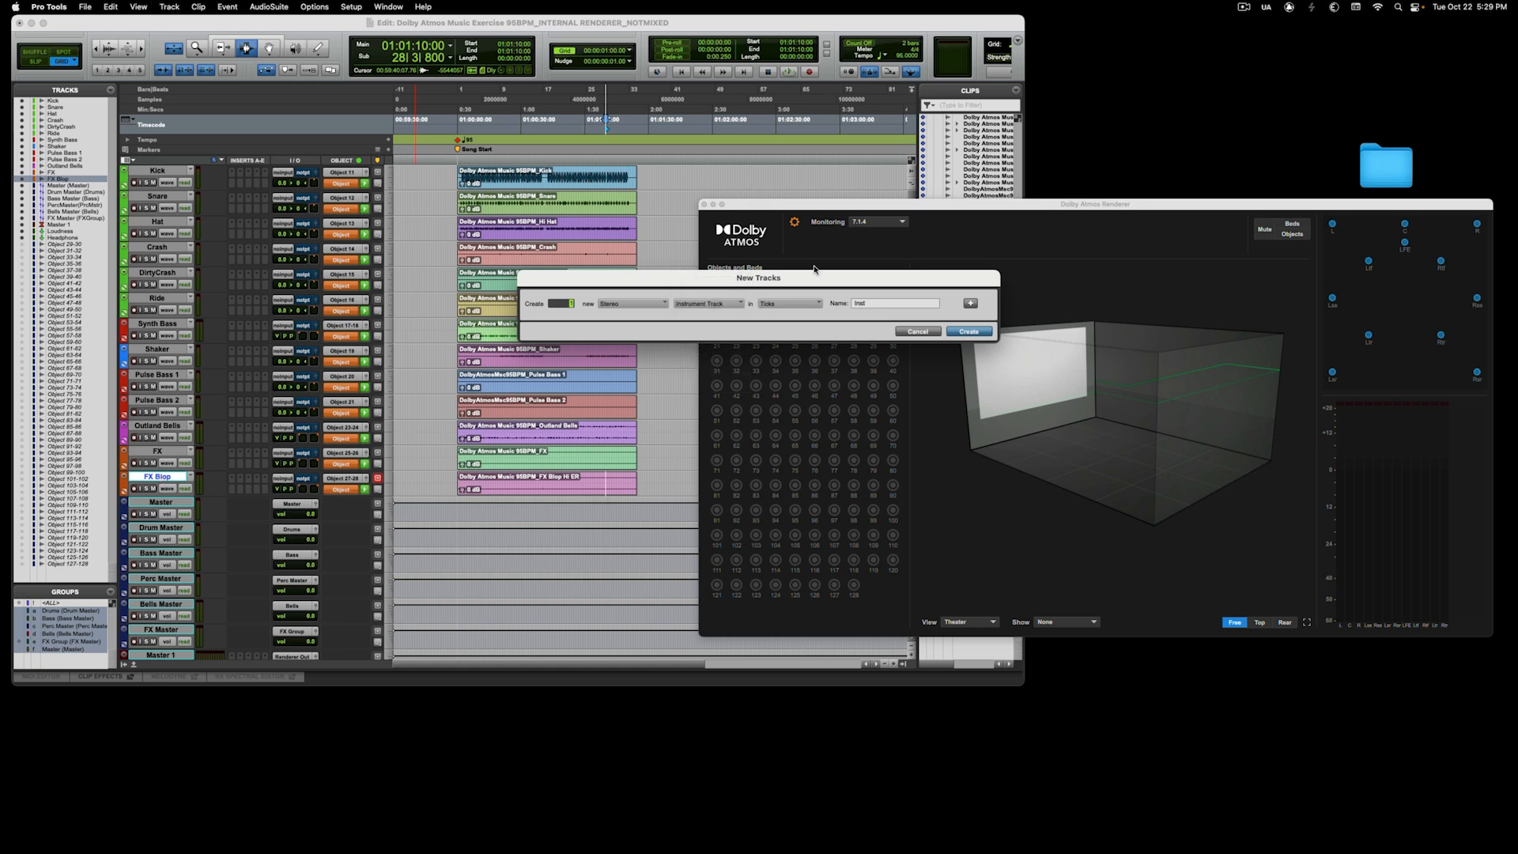
pyautogui.click(966, 333)
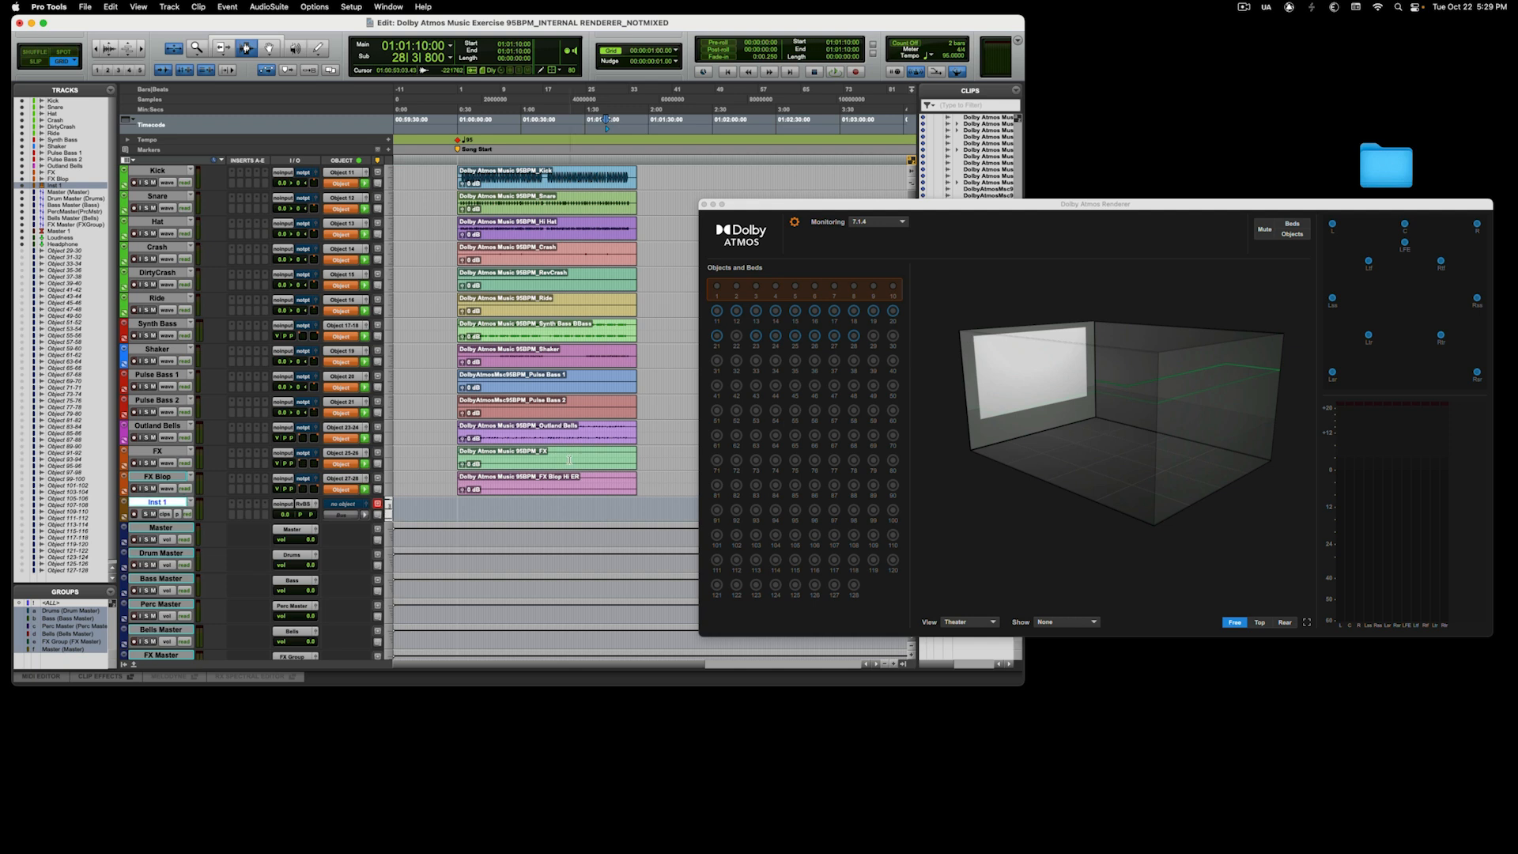
# Insert the stereo Mini Grand instrument plug-in on the new instrument track
pyautogui.click(241, 511)
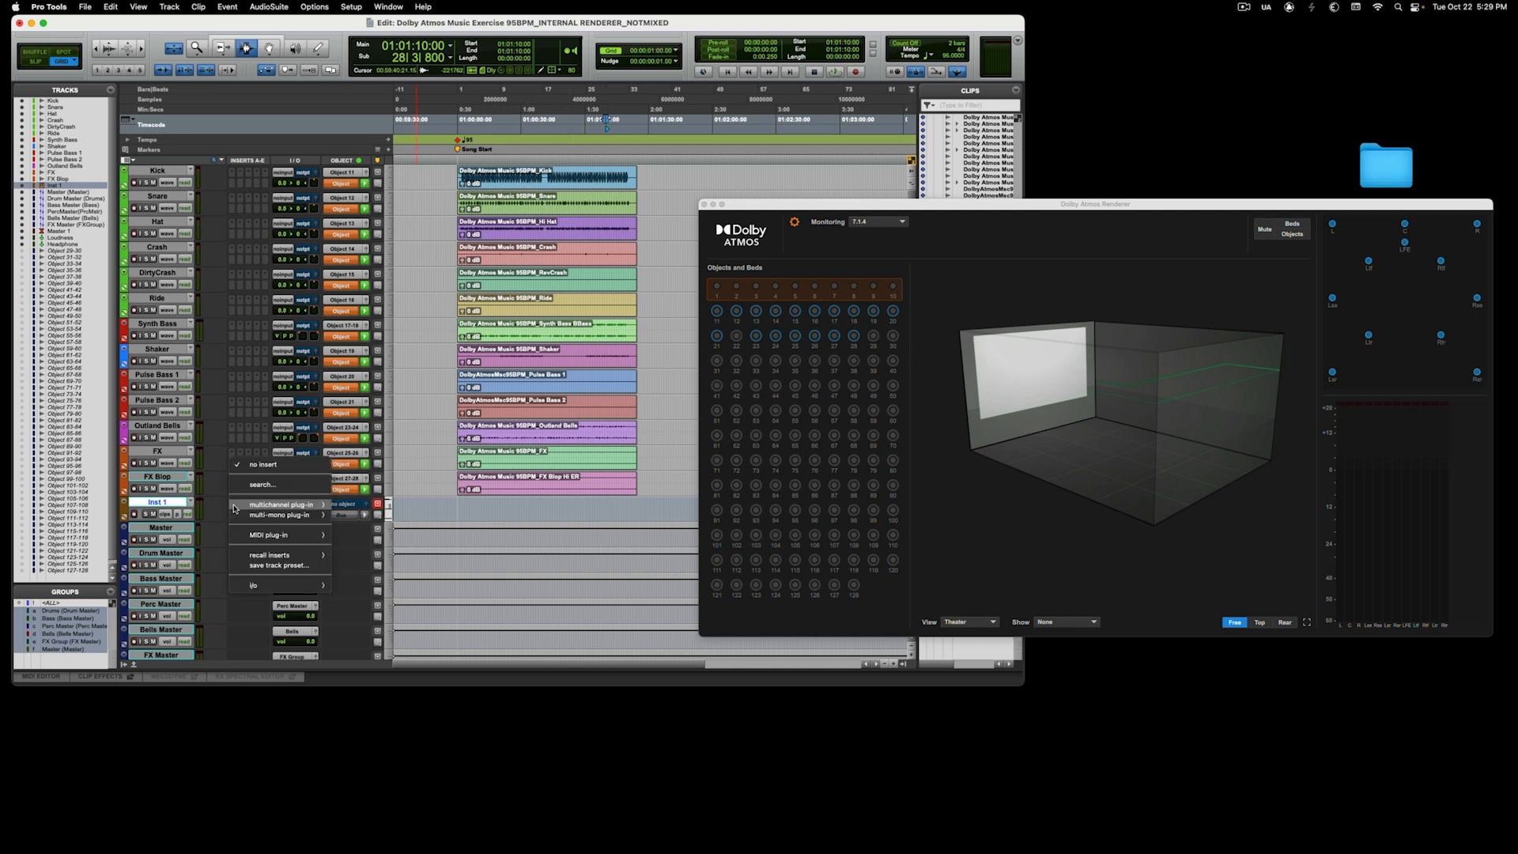
pyautogui.moveTo(285, 504)
pyautogui.moveTo(382, 562)
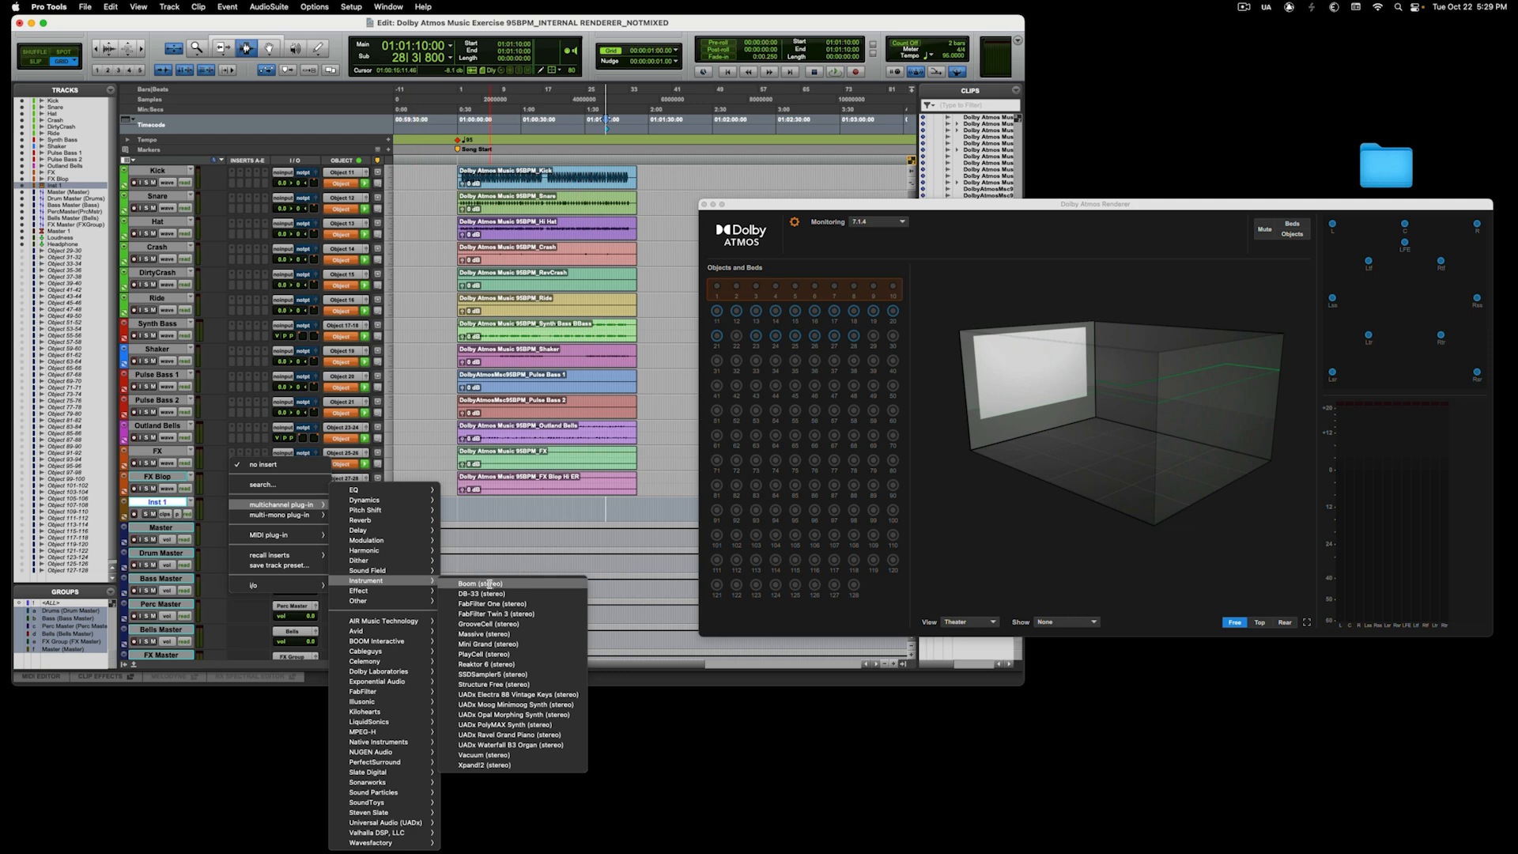
pyautogui.click(498, 645)
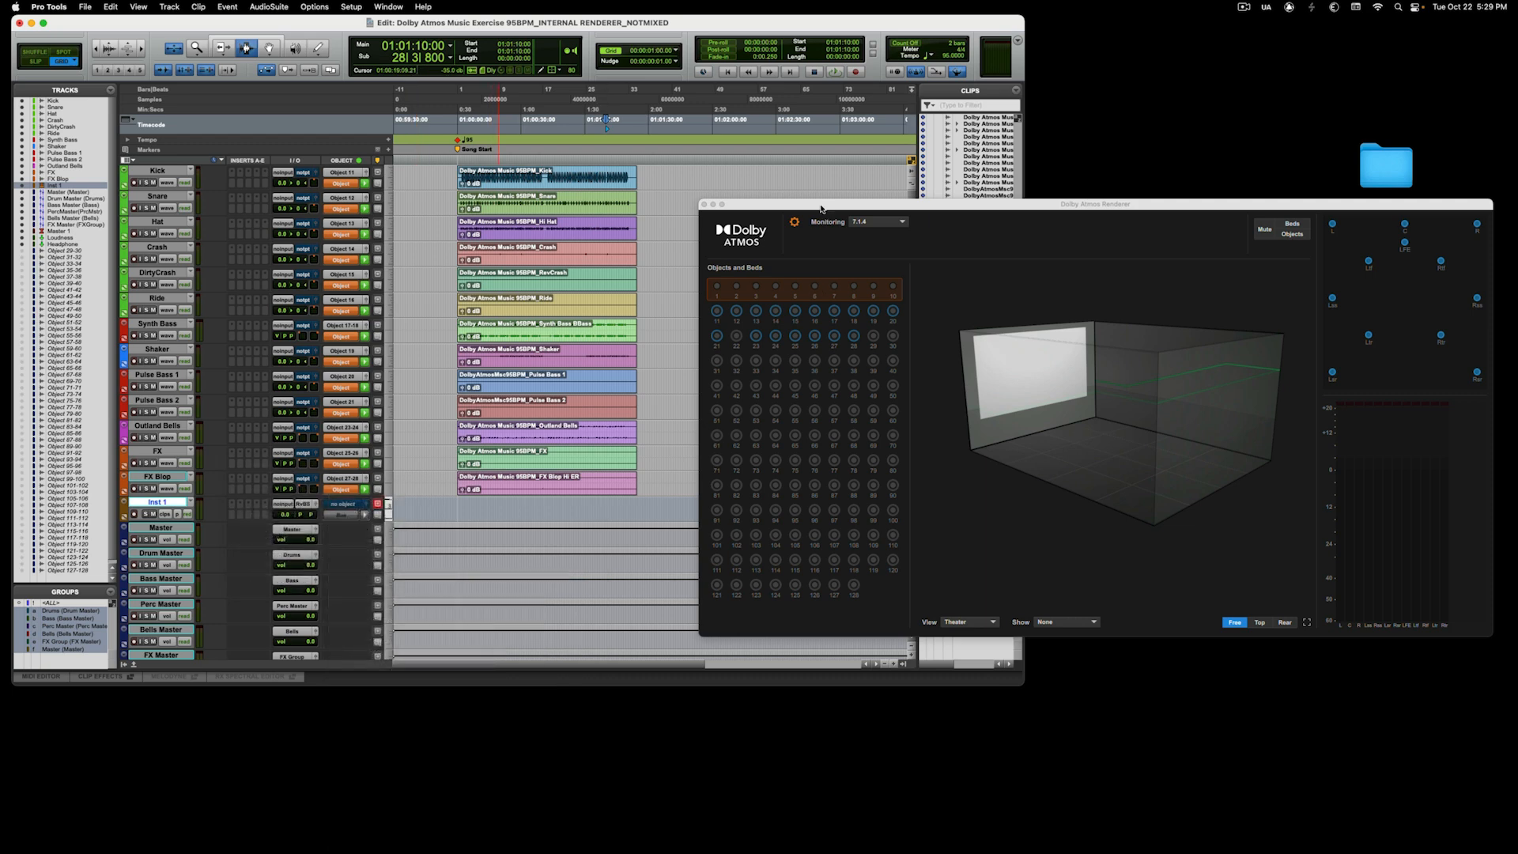
# Move the Dolby Atmos Renderer window clear of the Edit window, and move the Mini Grand window aside and close it
pyautogui.moveTo(820, 205); pyautogui.dragTo(1135, 399)
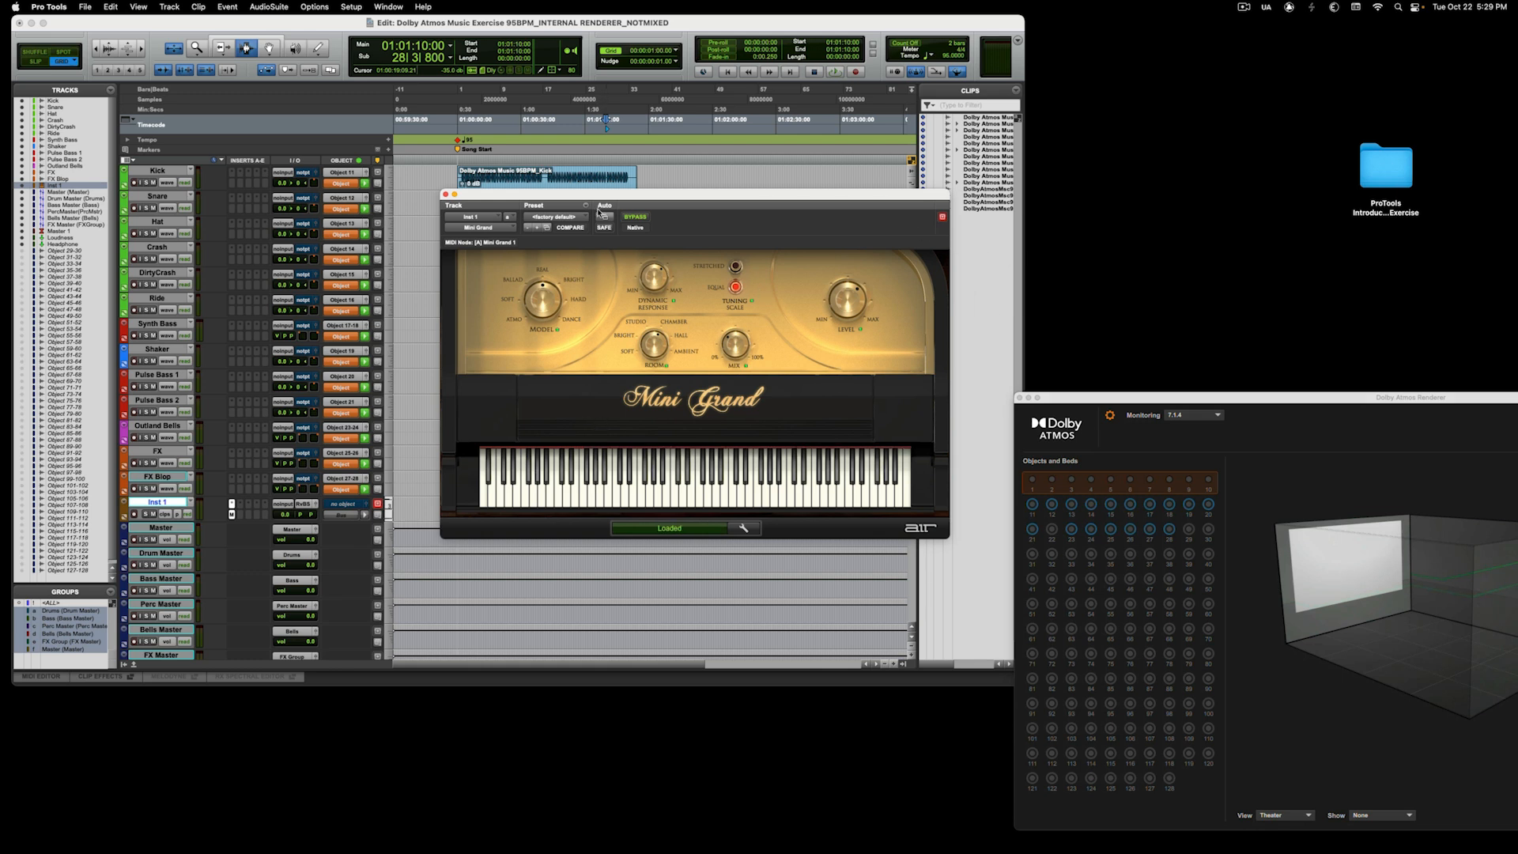
pyautogui.moveTo(597, 194); pyautogui.dragTo(906, 188)
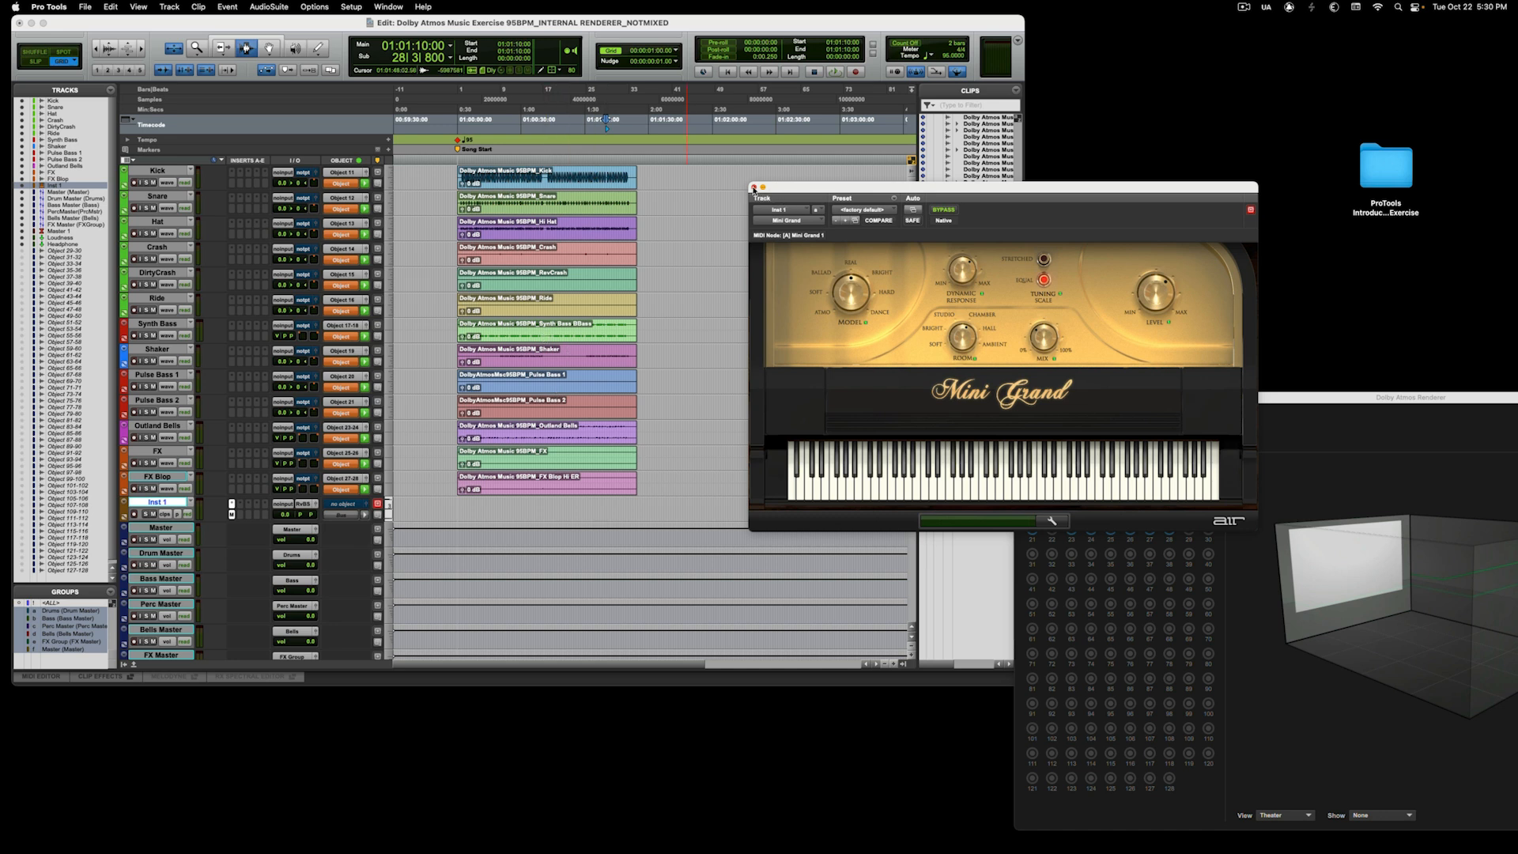
pyautogui.click(753, 187)
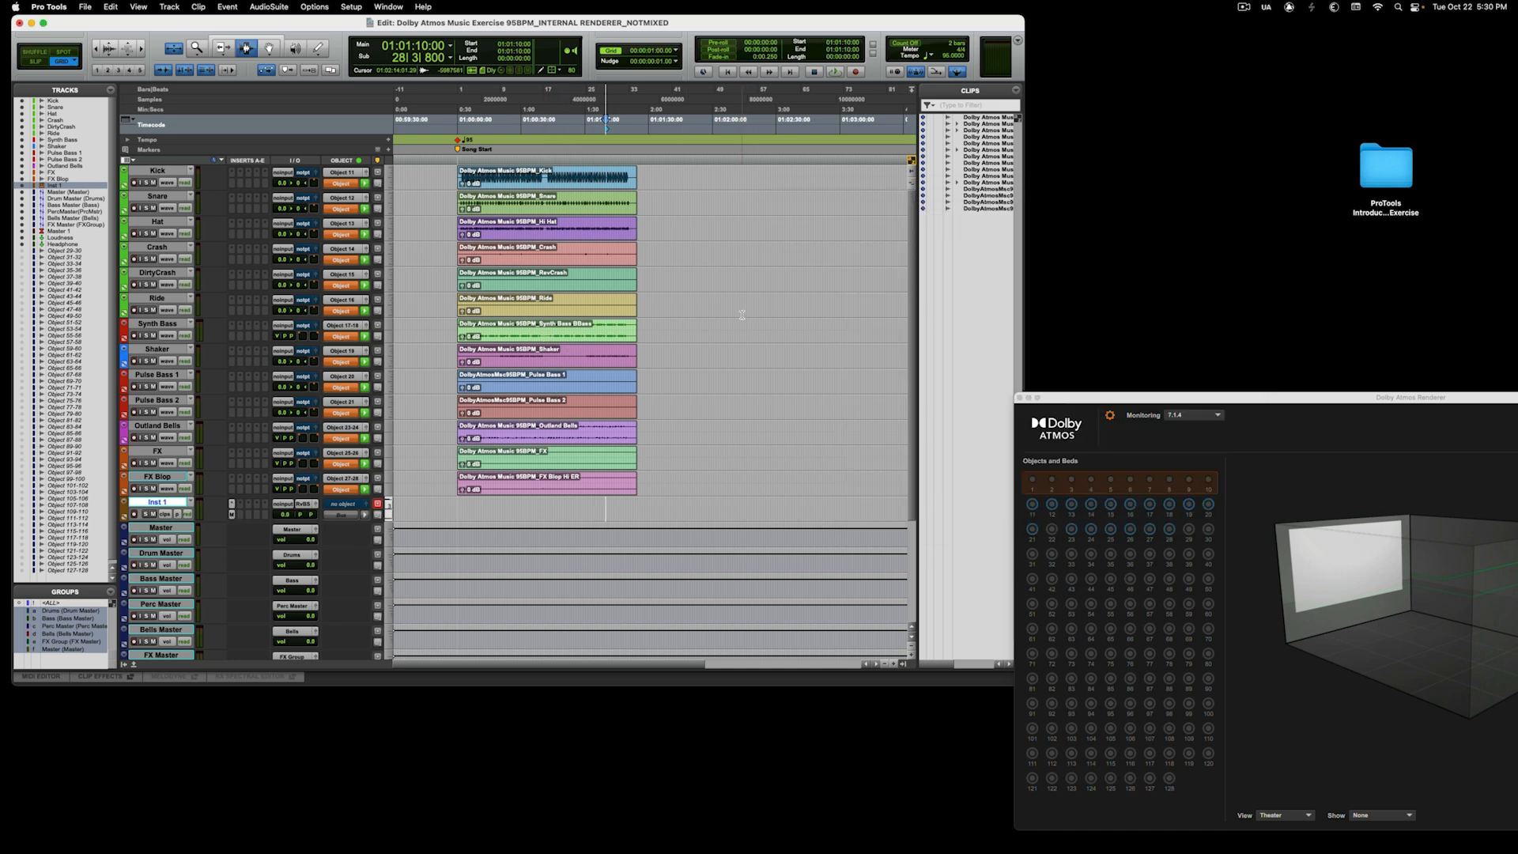